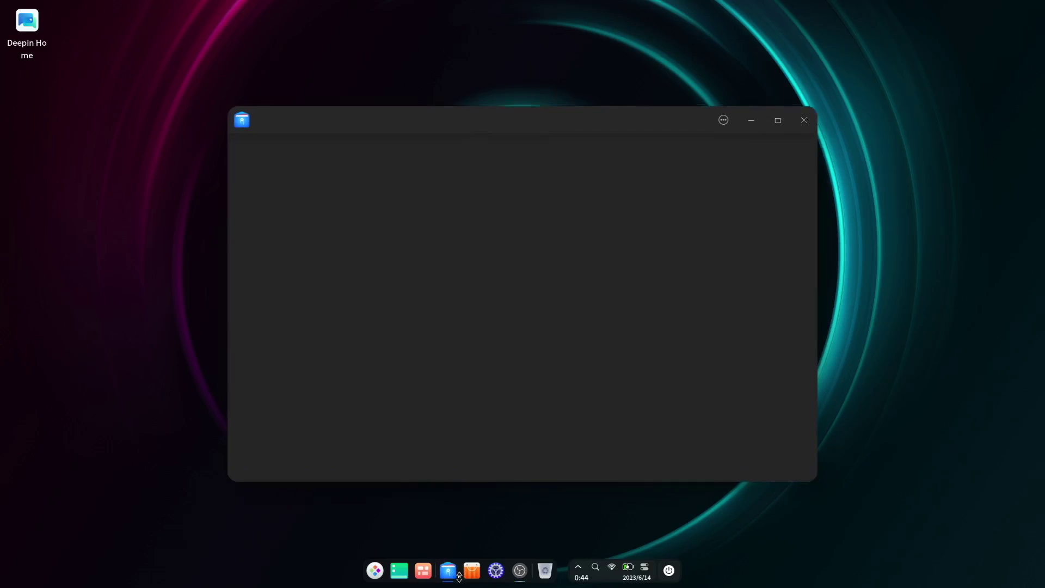
Step: Open Control Center on the right and move the File Manager window to the upper left
click(495, 572)
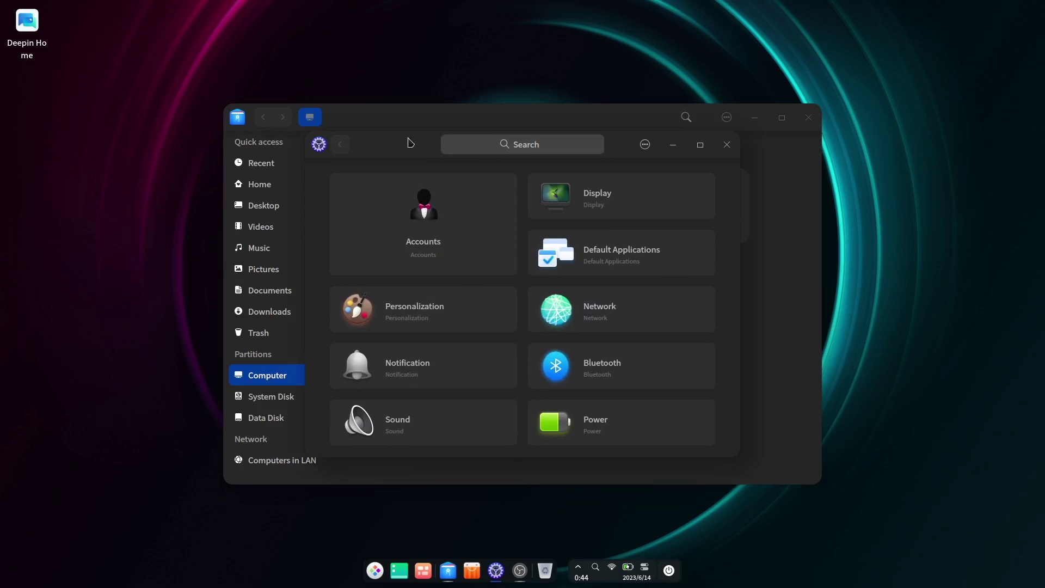
drag(410, 142, 646, 183)
drag(386, 113, 221, 65)
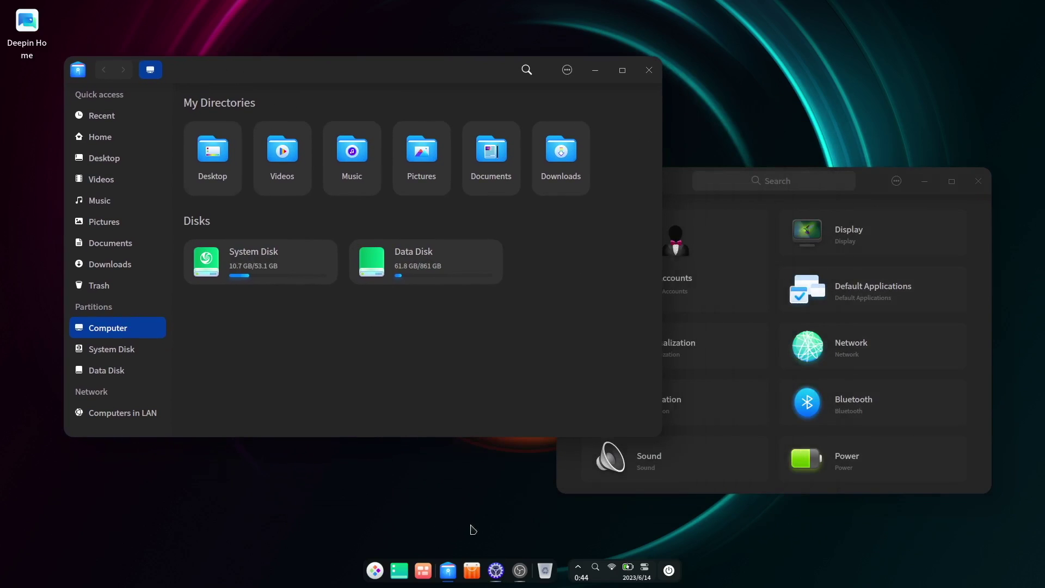
Step: Check the multitasking overview, return to the desktop, and bring up the app launcher
click(428, 569)
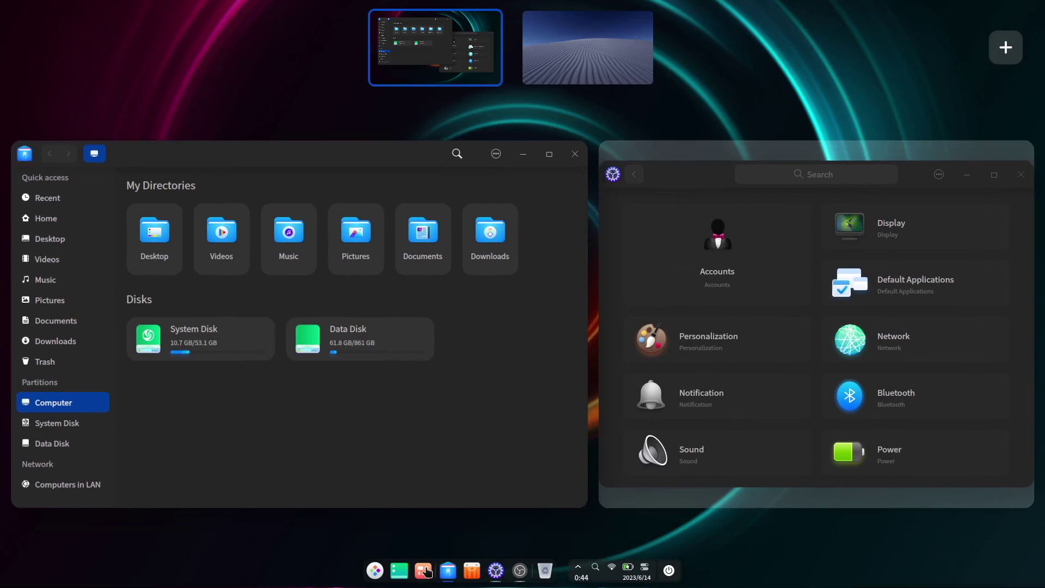
click(485, 397)
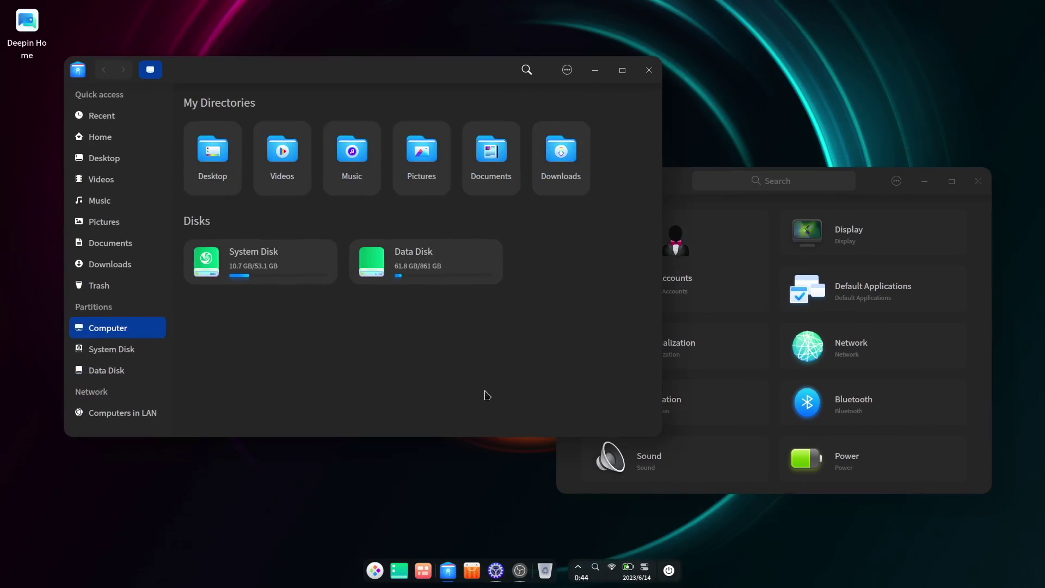
click(375, 570)
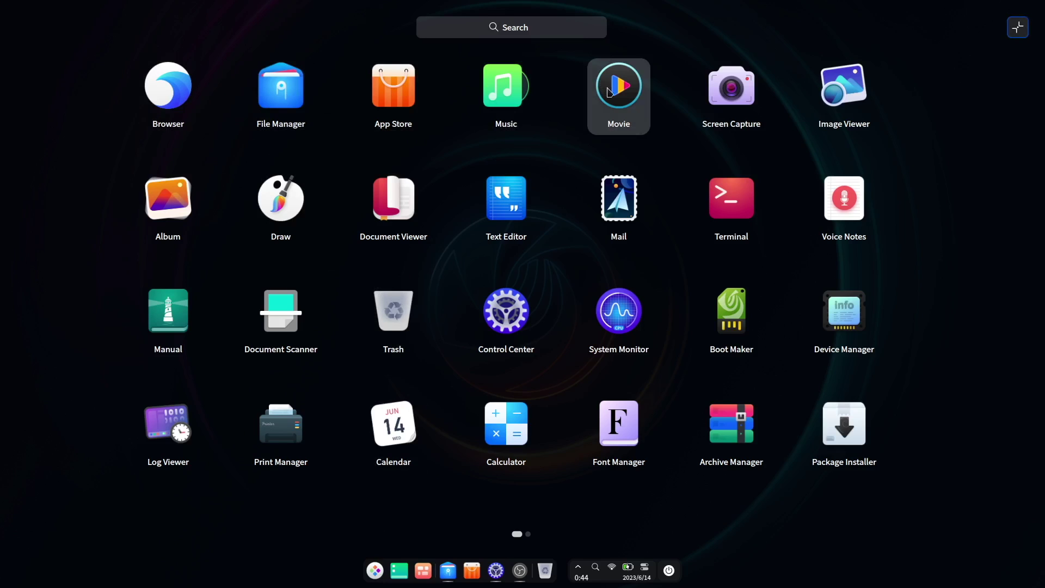
Step: Launch Movie at the top right and System Monitor (searched 'sys') at the lower left
click(609, 92)
drag(483, 147, 786, 47)
key(super)
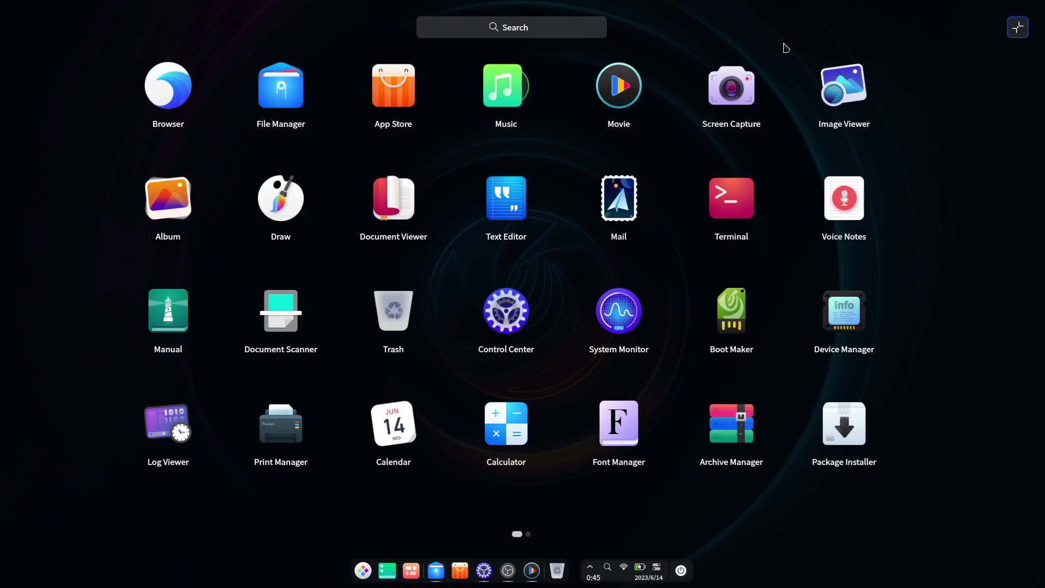
text(syst)
key(Return)
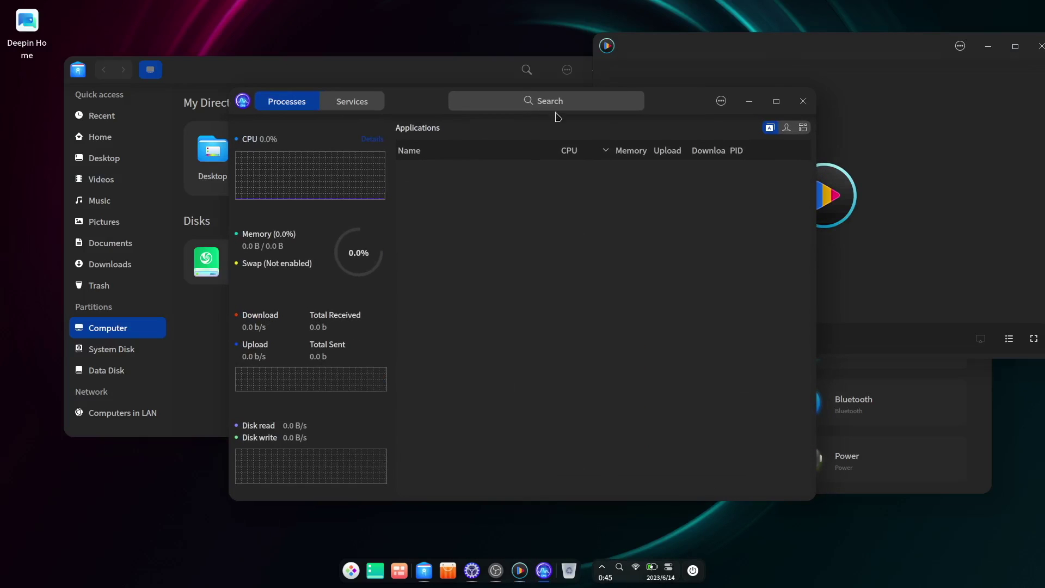
drag(356, 128, 98, 202)
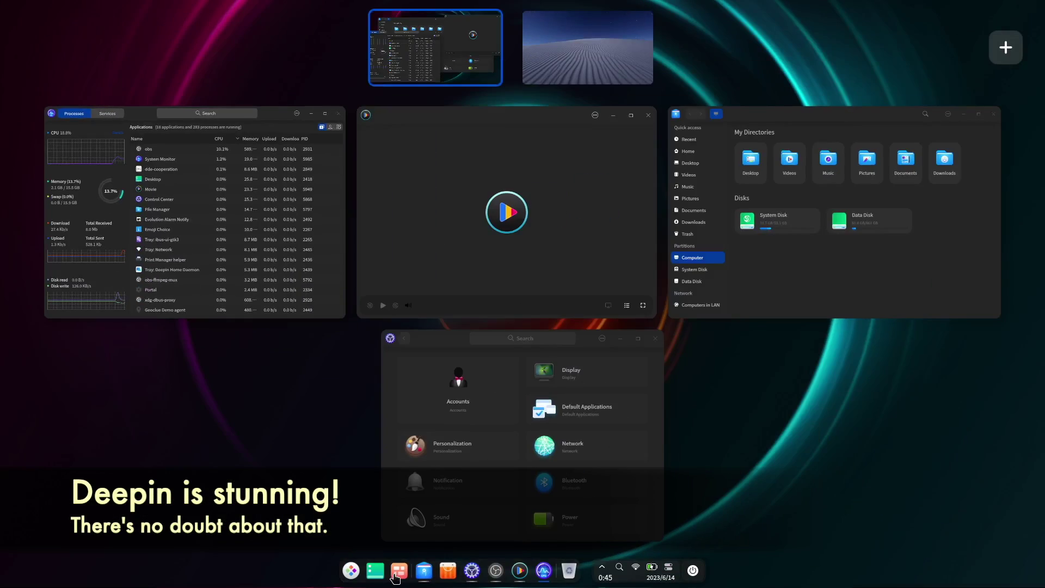
Step: Visit the empty second workspace, then return to the first and close the overview
click(602, 69)
click(437, 81)
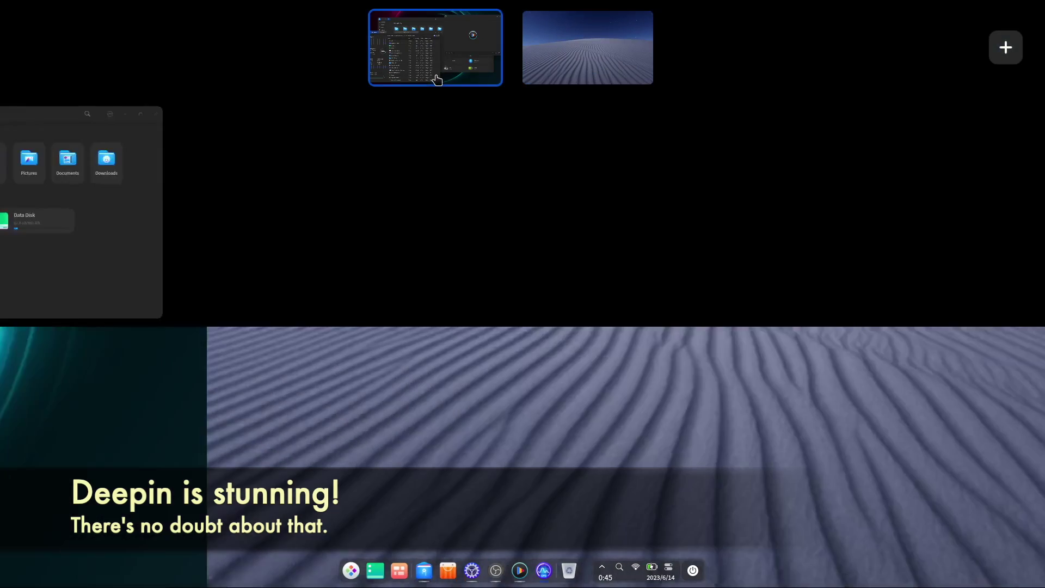
click(560, 93)
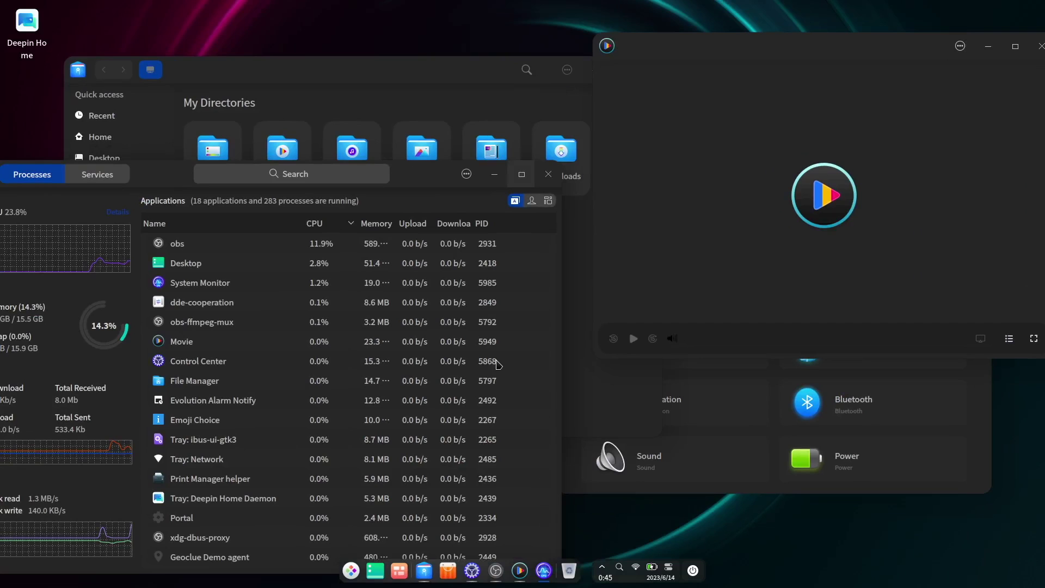
Step: Switch the dock to the full-width Efficient Mode from its context menu
click(681, 577)
right_click(682, 578)
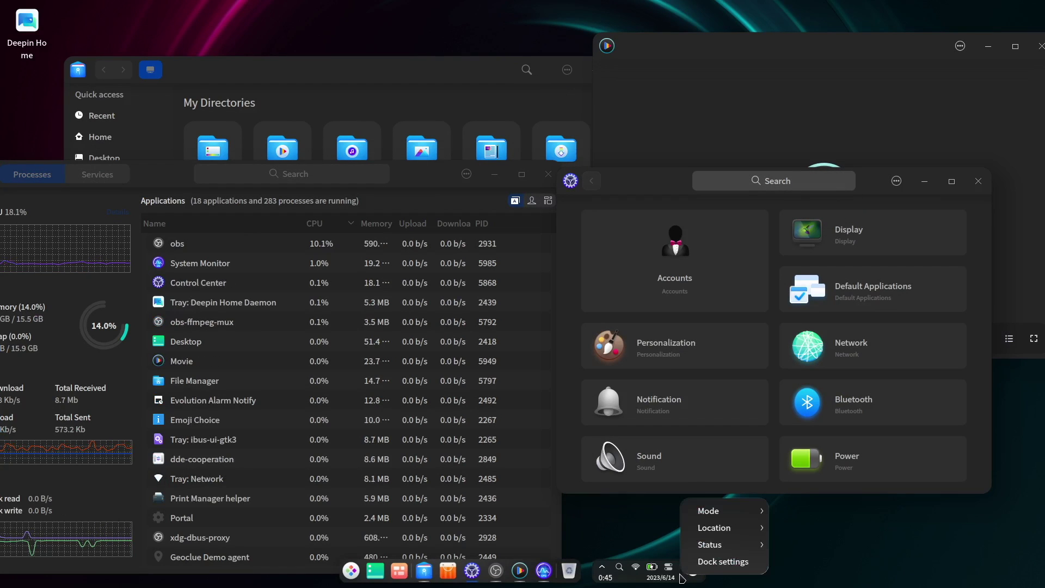
mouse_move(748, 511)
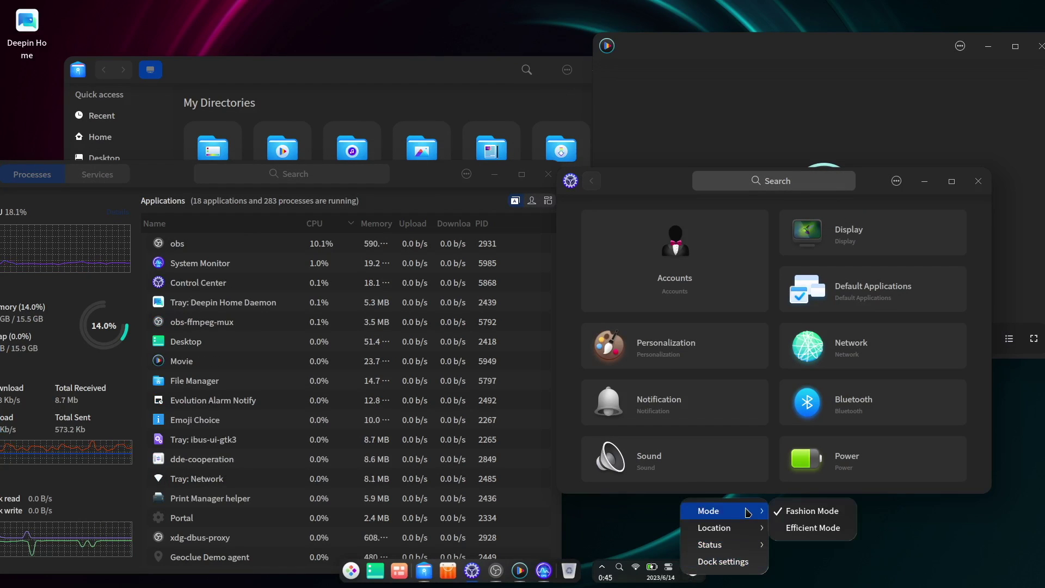
click(810, 528)
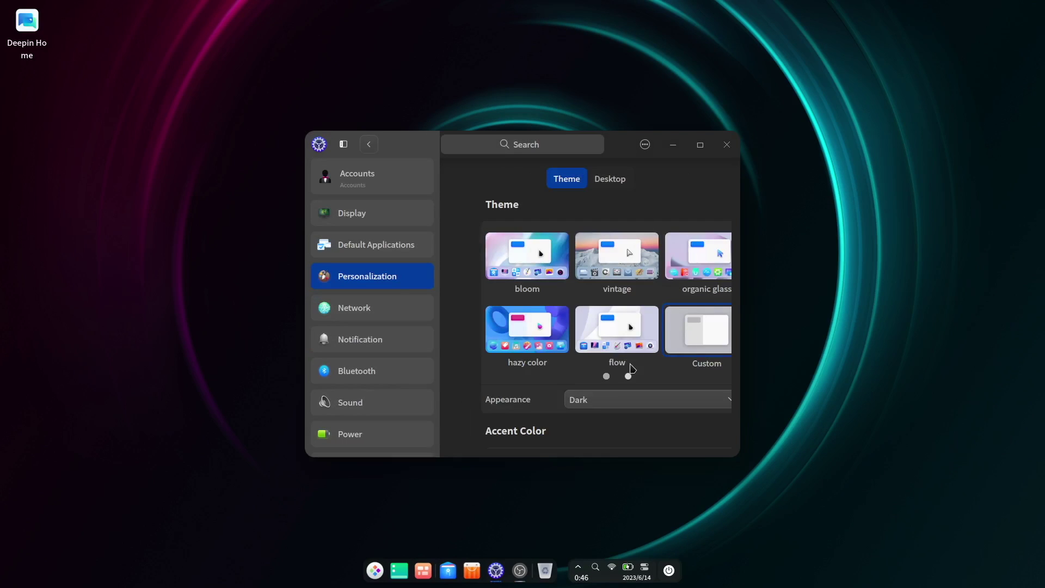
Step: Try the Auto and Light appearances, then set the appearance back to Dark
scroll(631, 368, down, 3)
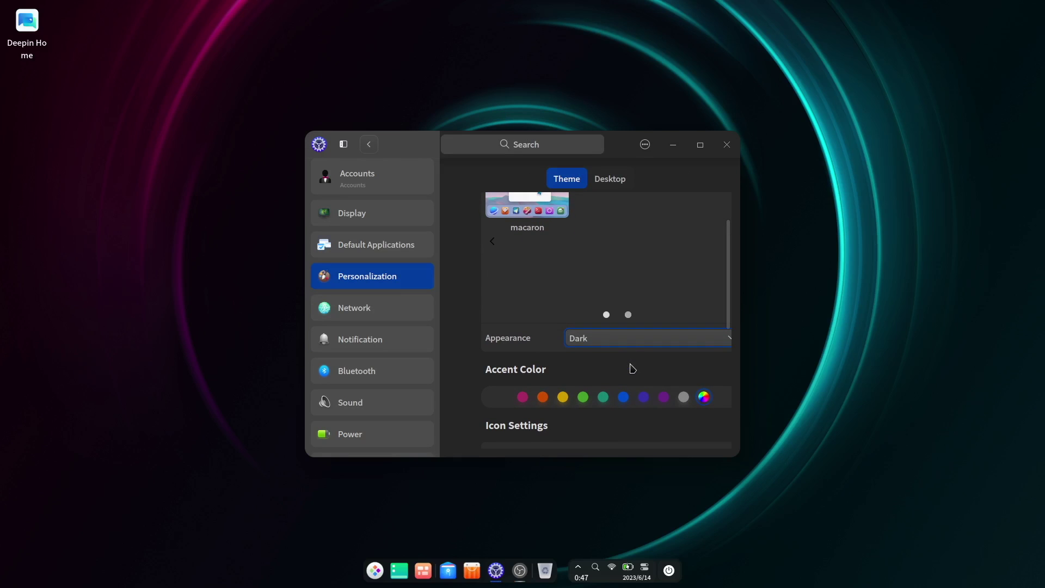
click(635, 334)
click(636, 325)
click(638, 333)
click(646, 325)
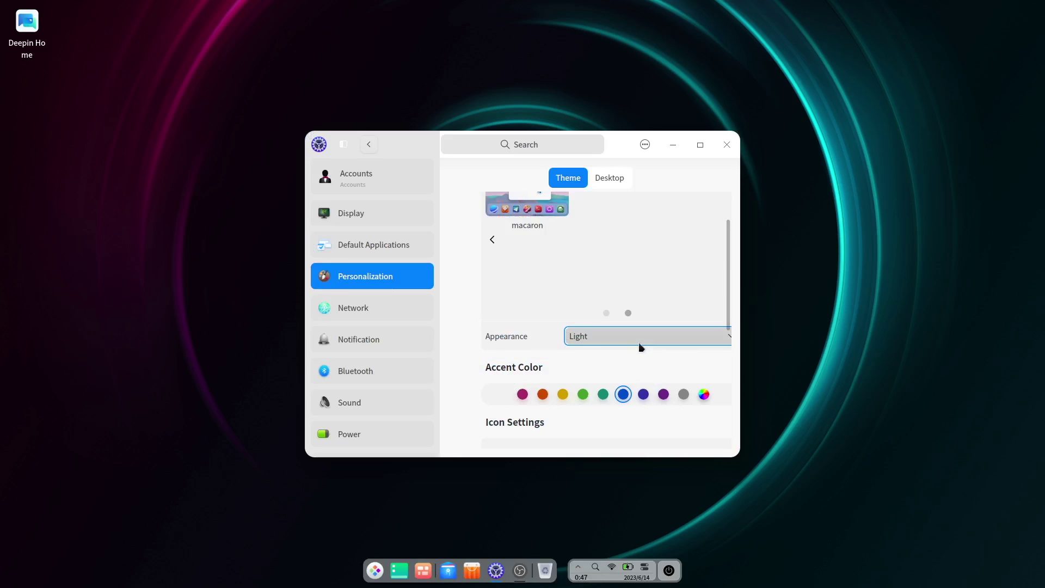
click(639, 347)
click(630, 368)
Step: Bring up the Icon Theme list showing macaron, hazy color and the Papirus themes
scroll(633, 370, down, 1)
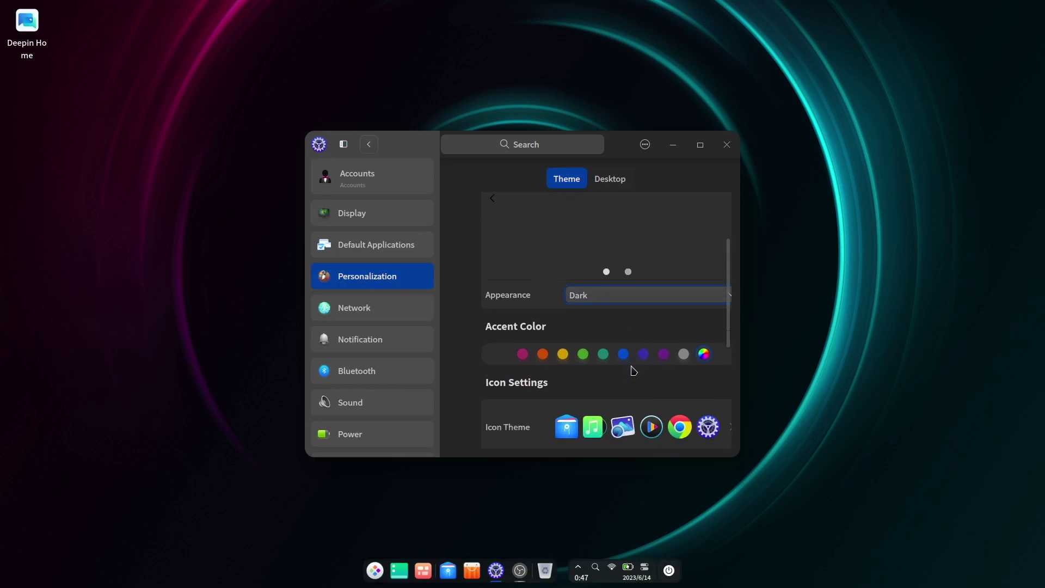
scroll(633, 370, down, 3)
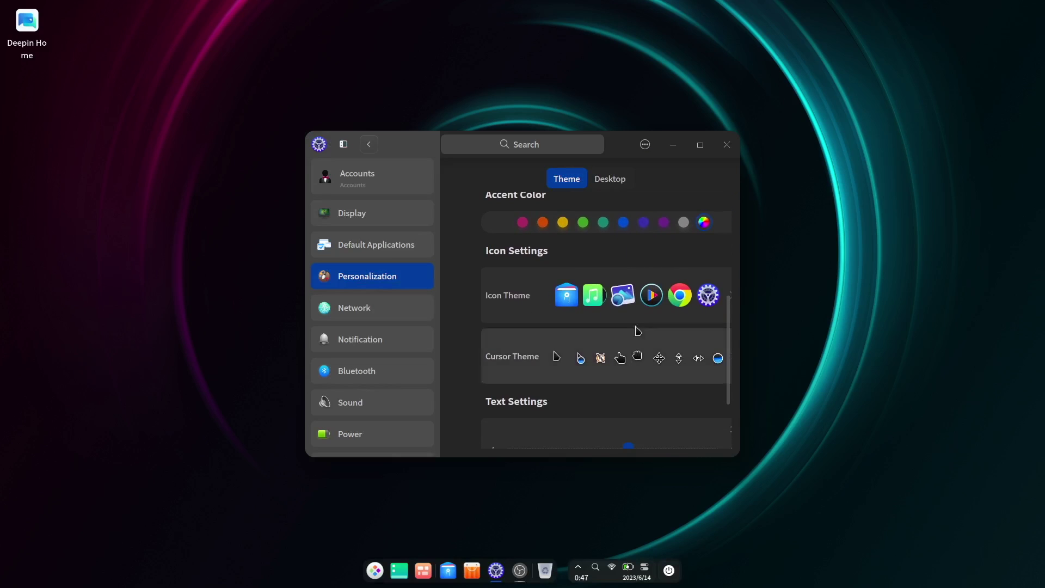
click(638, 320)
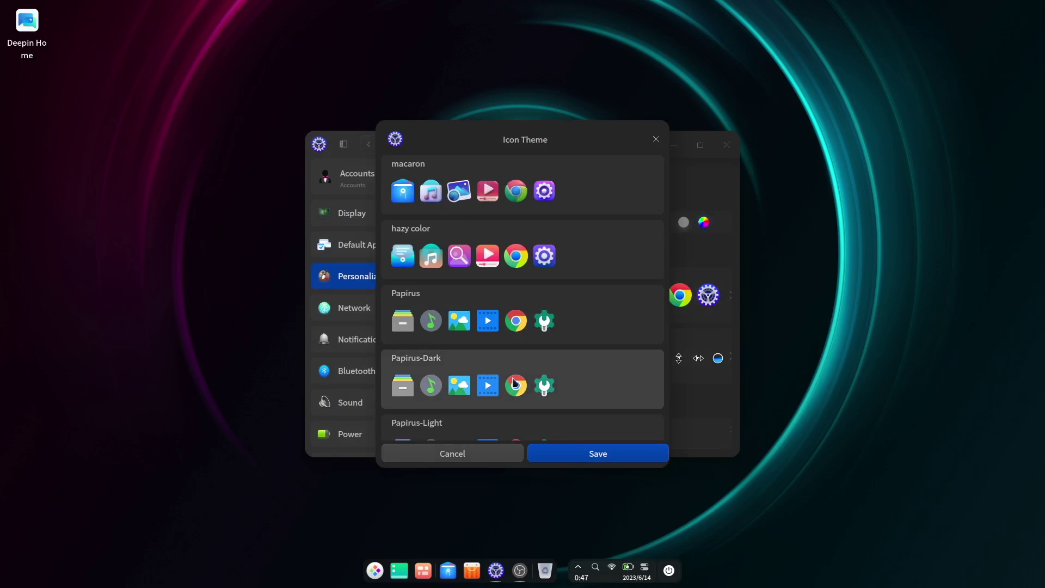
Step: Cancel the icon theme choice, switch the dock to Efficient Mode and make it taller
scroll(515, 383, down, 5)
click(497, 452)
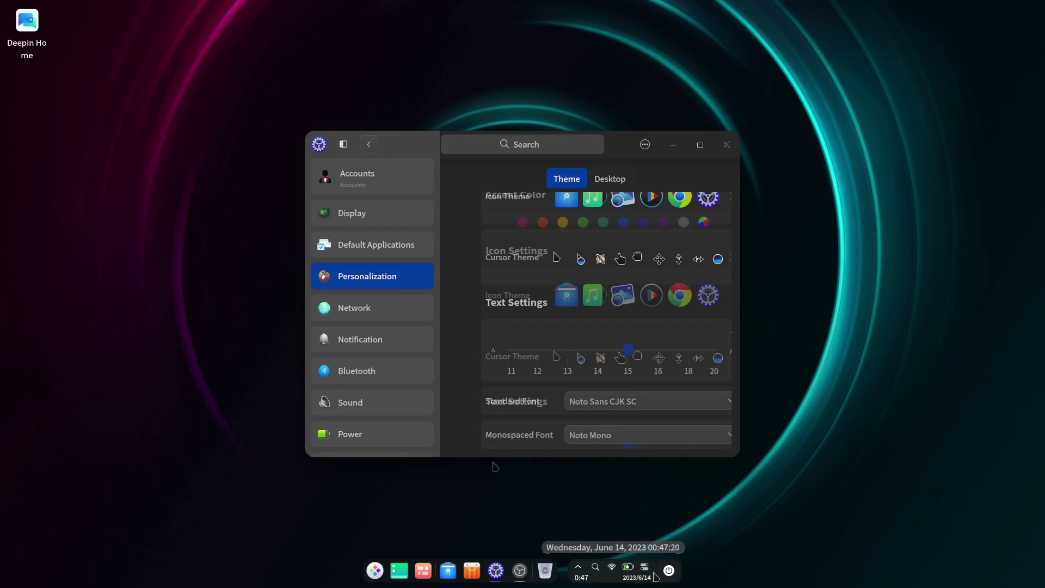
right_click(658, 575)
mouse_move(699, 508)
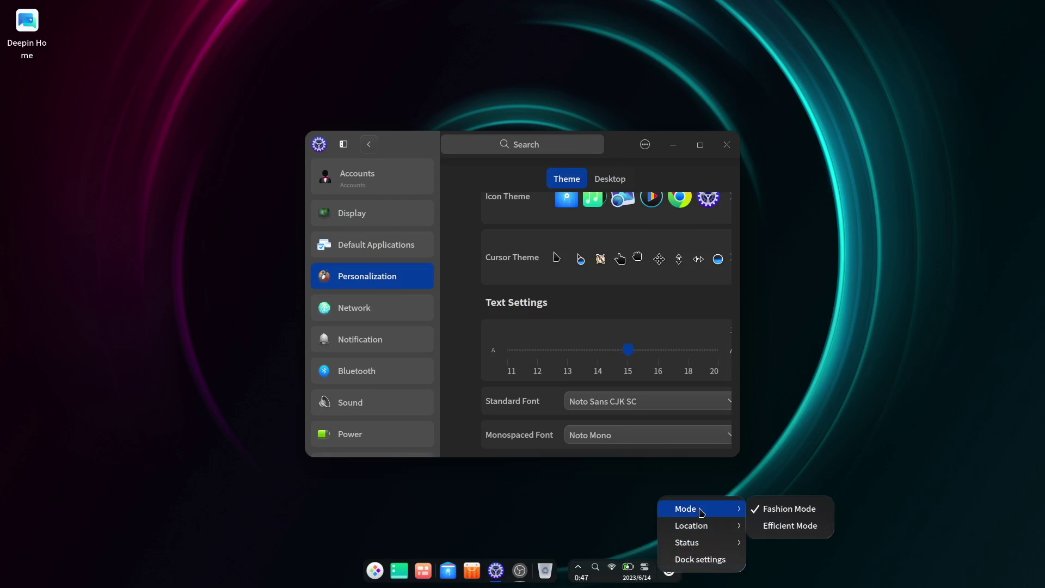
click(767, 528)
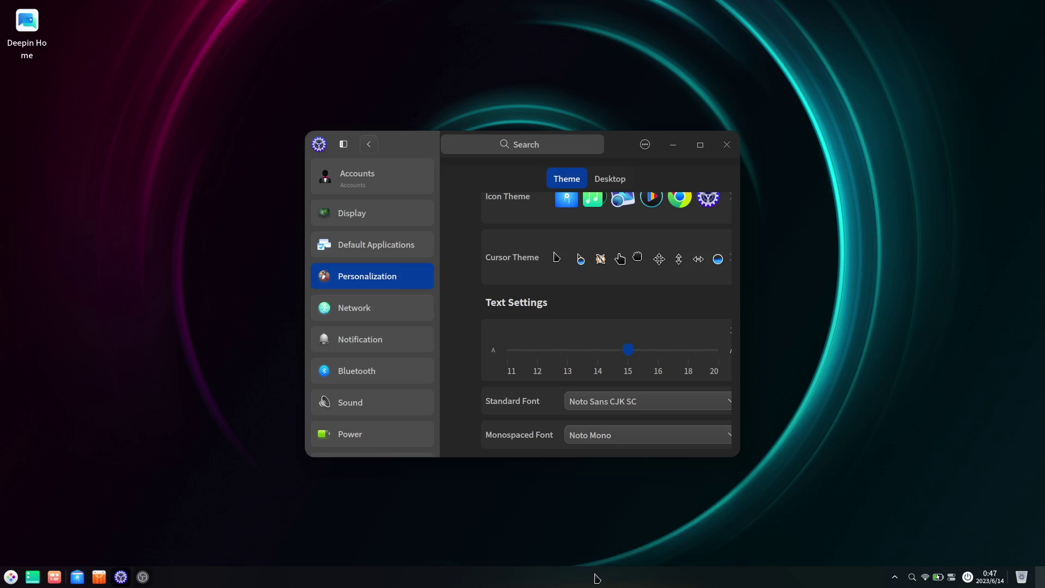
drag(595, 568, 624, 586)
Step: Return the dock to centred Fashion Mode and enlarge it slightly
right_click(625, 577)
mouse_move(687, 514)
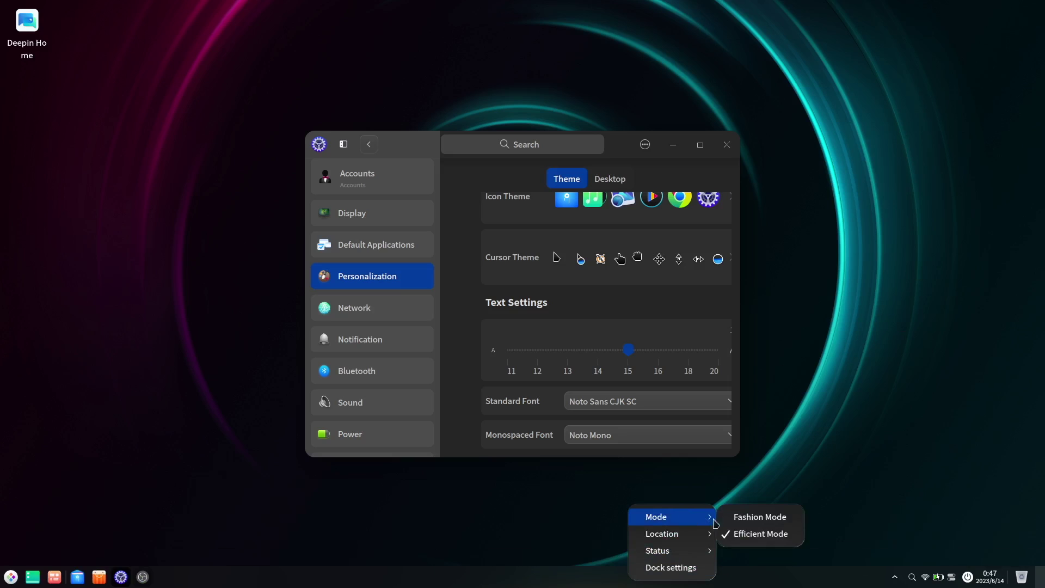
click(729, 519)
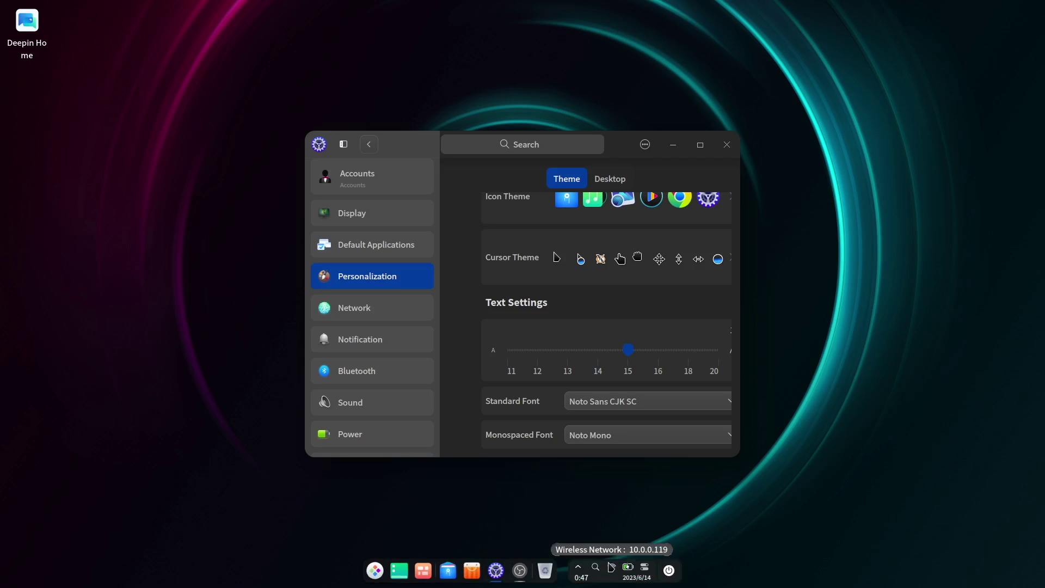
mouse_move(611, 560)
mouse_down()
mouse_move(610, 532)
mouse_move(609, 561)
mouse_move(622, 570)
mouse_up()
Step: In Desktop settings, add Screen Capture and System Monitor plugin icons to the dock
click(609, 179)
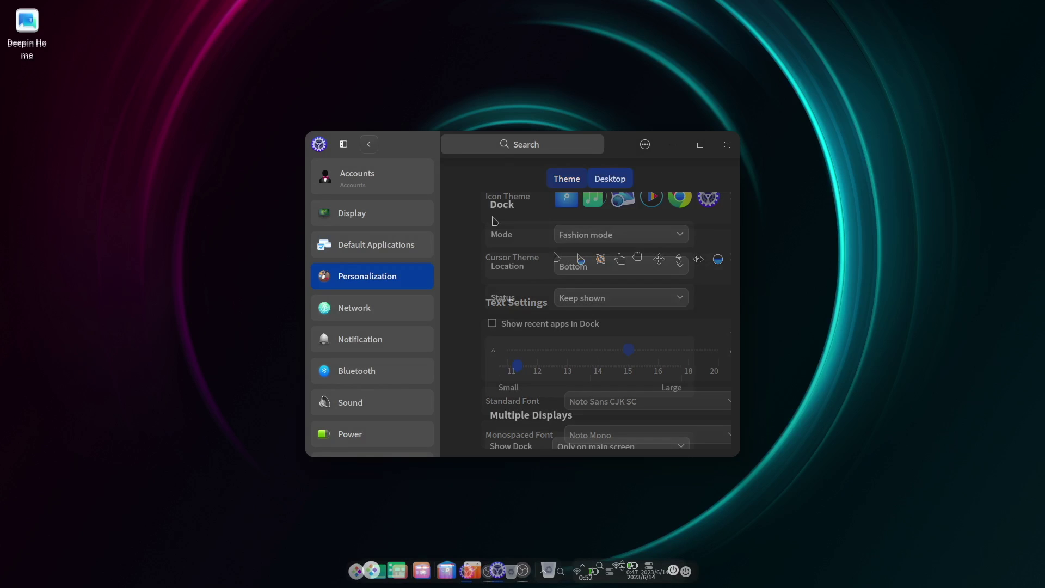
scroll(463, 261, down, 3)
scroll(463, 249, down, 5)
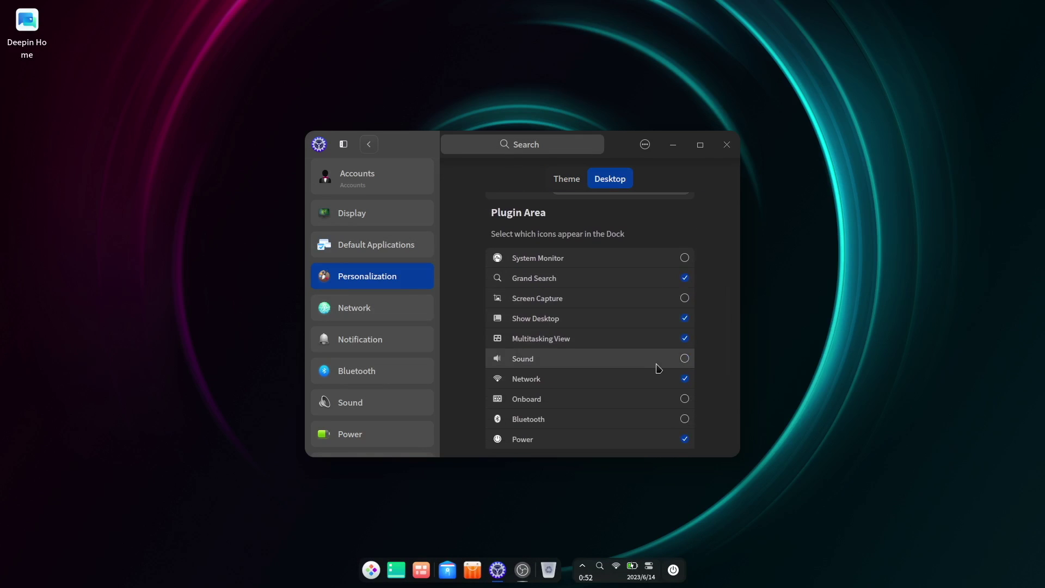
click(684, 299)
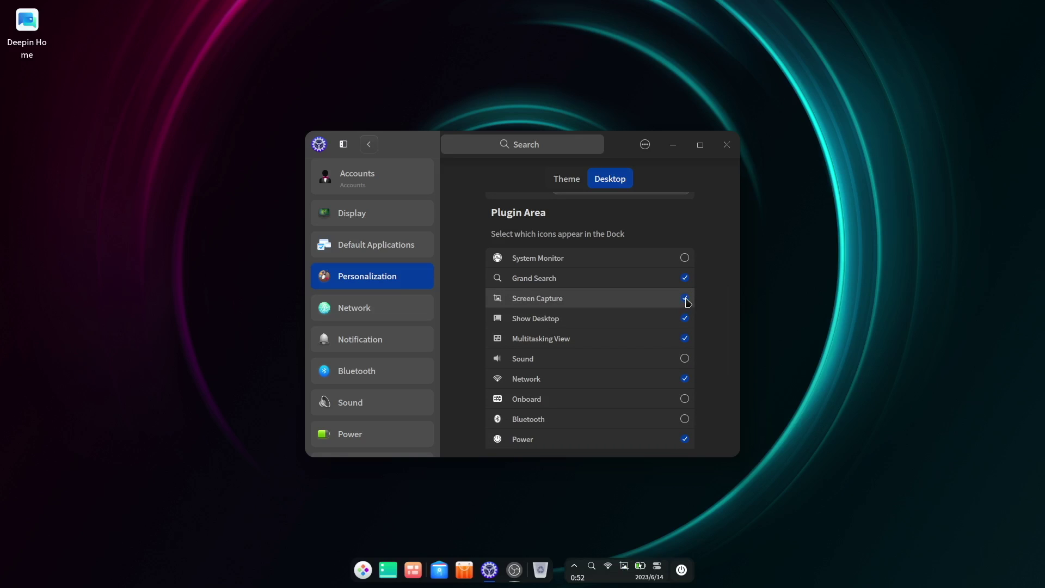
click(684, 258)
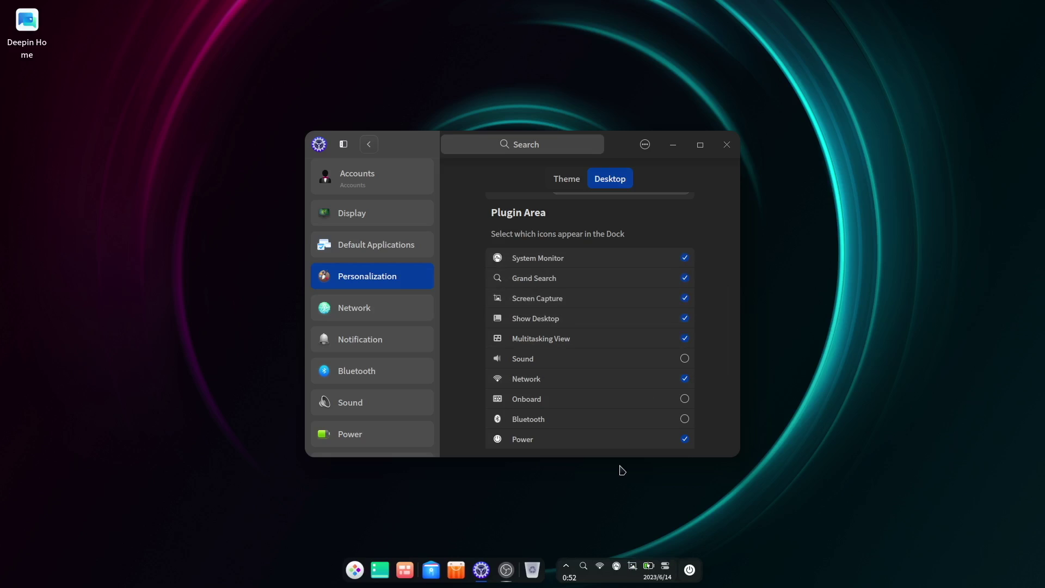
Step: Start a screenshot from the new dock icon, cancel it, and open File Manager
mouse_move(617, 566)
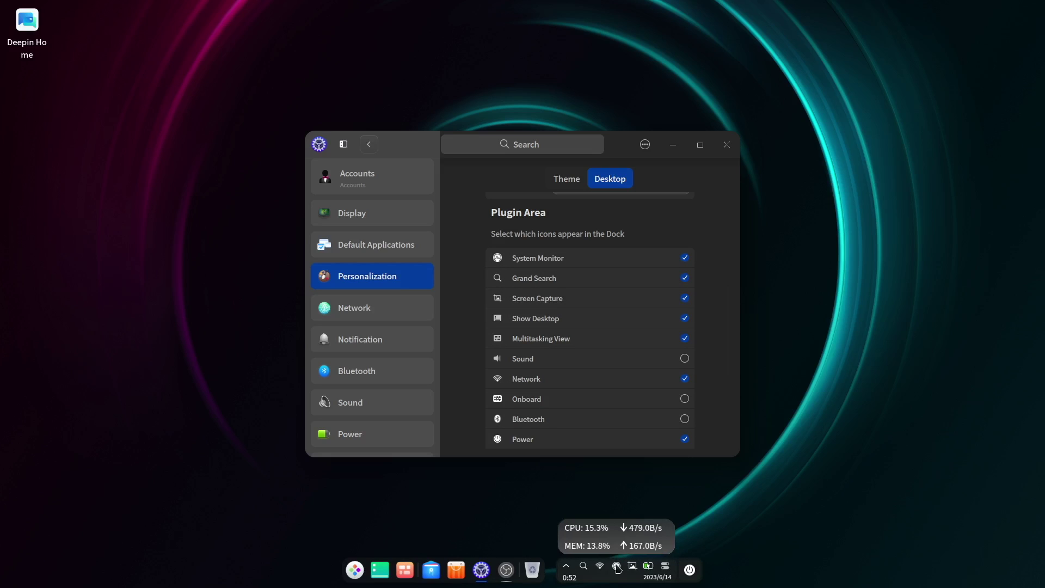
click(631, 567)
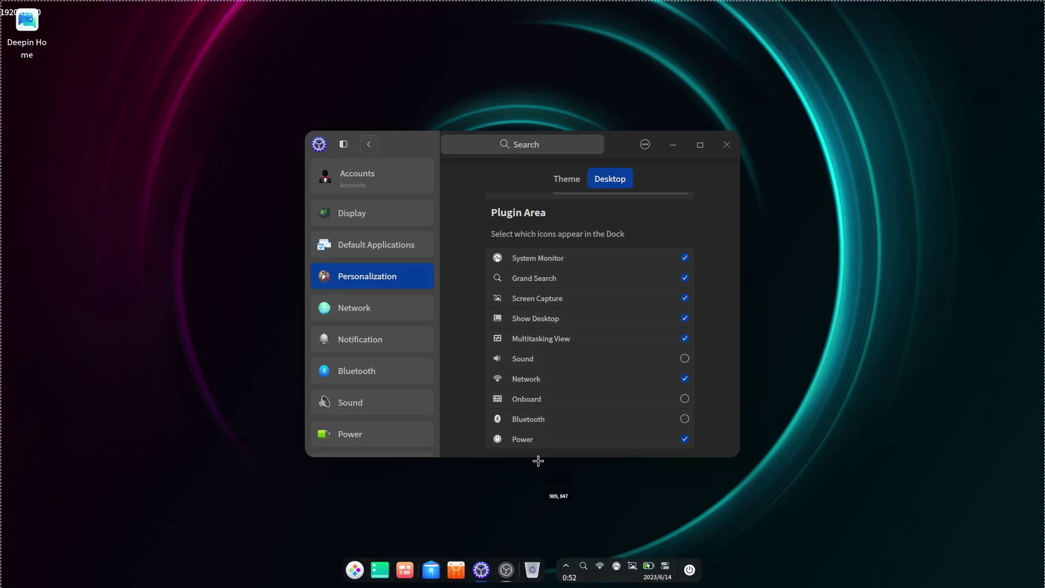
key(Escape)
click(432, 575)
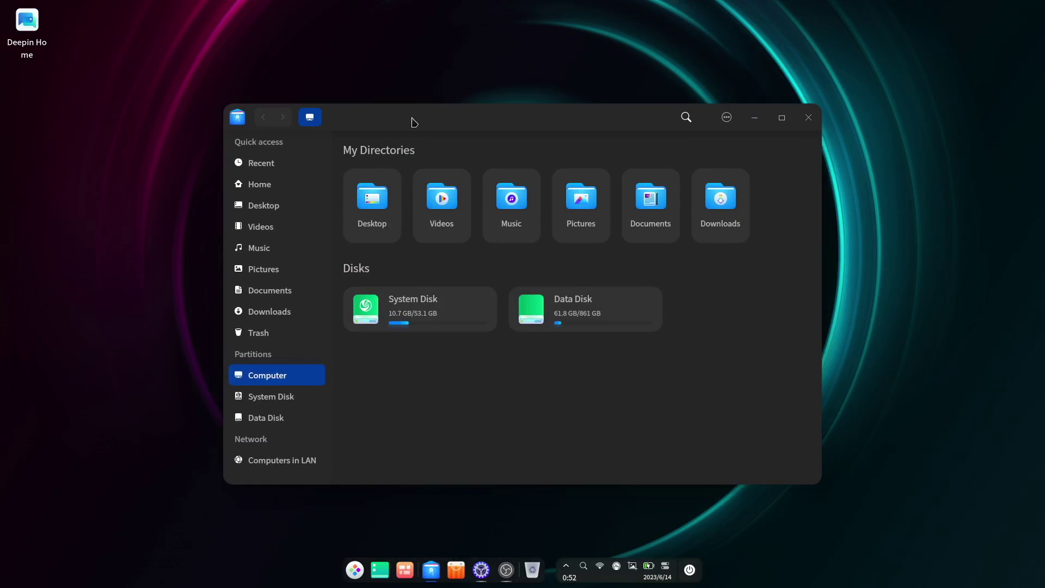
Step: Relaunch Movie at the top right and System Monitor (searched 'syste') at the left
drag(413, 122, 271, 114)
key(super)
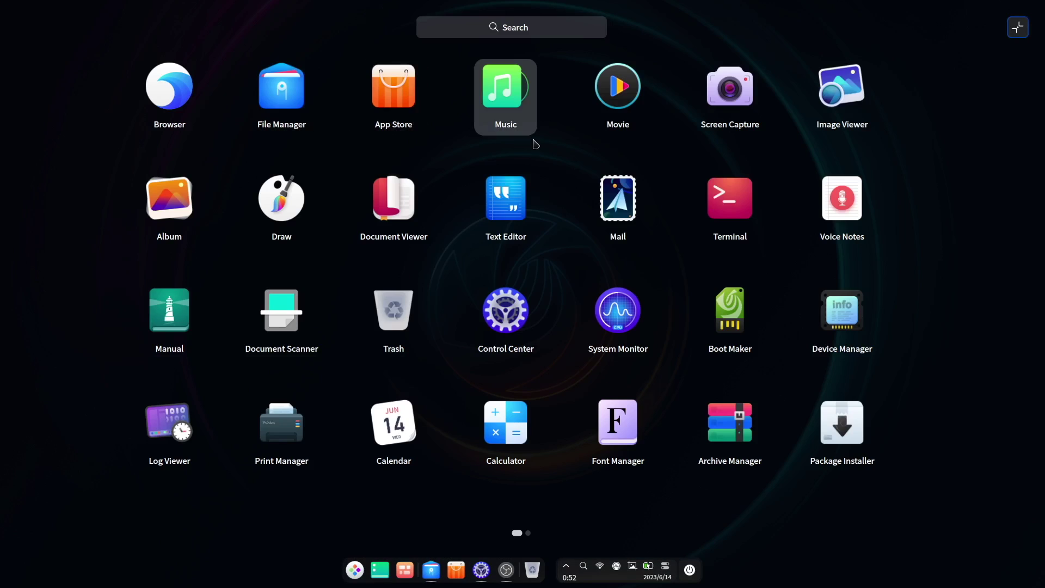
click(615, 88)
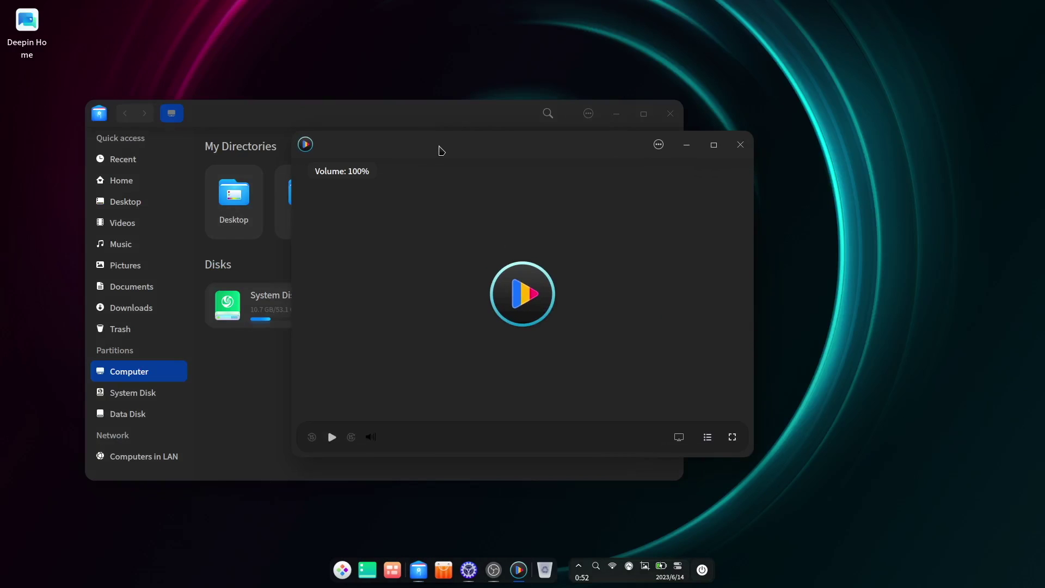
drag(441, 150, 801, 73)
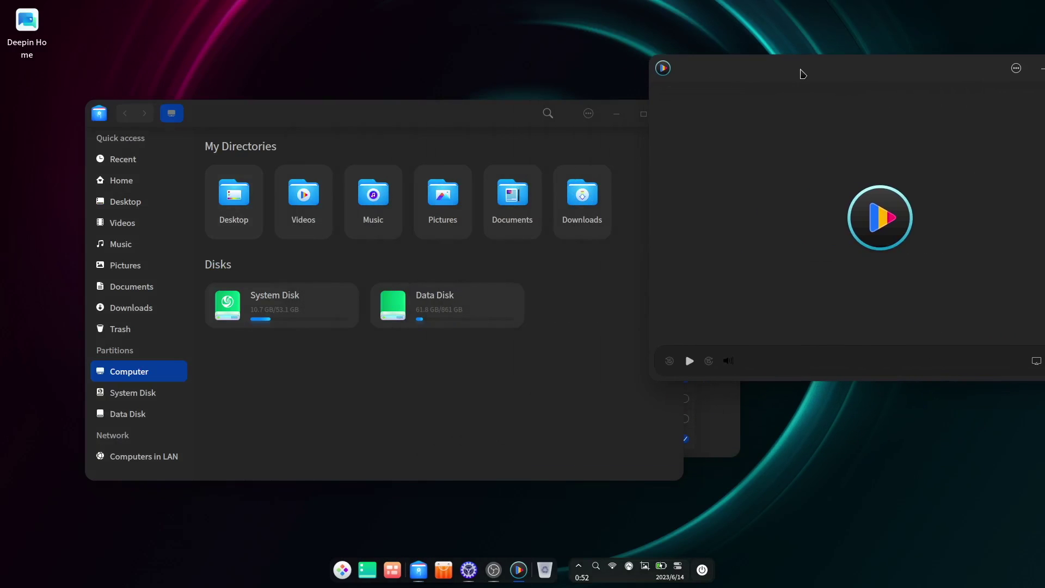
key(super)
text(system m)
key(Return)
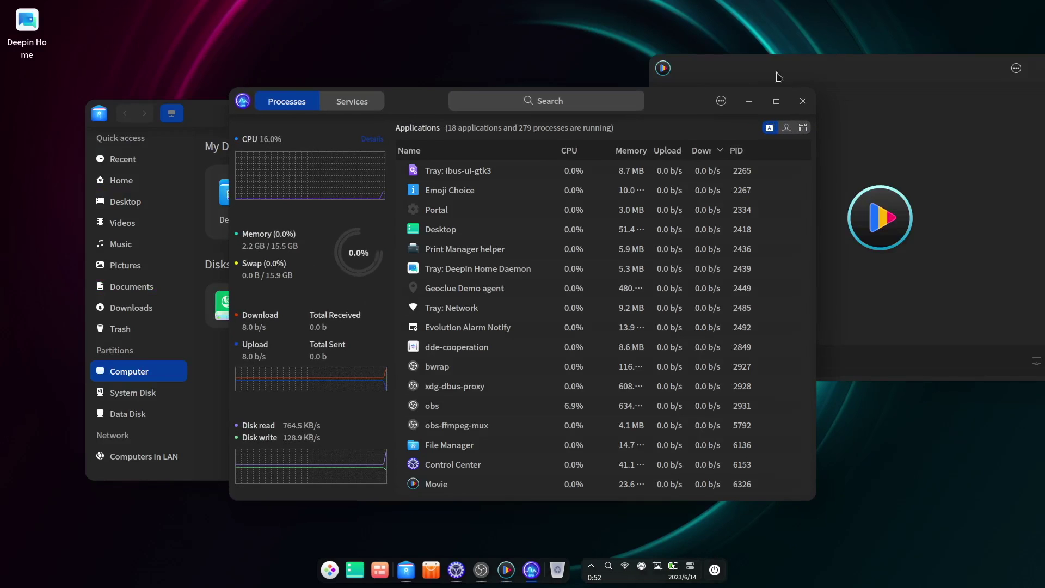
drag(426, 97, 193, 169)
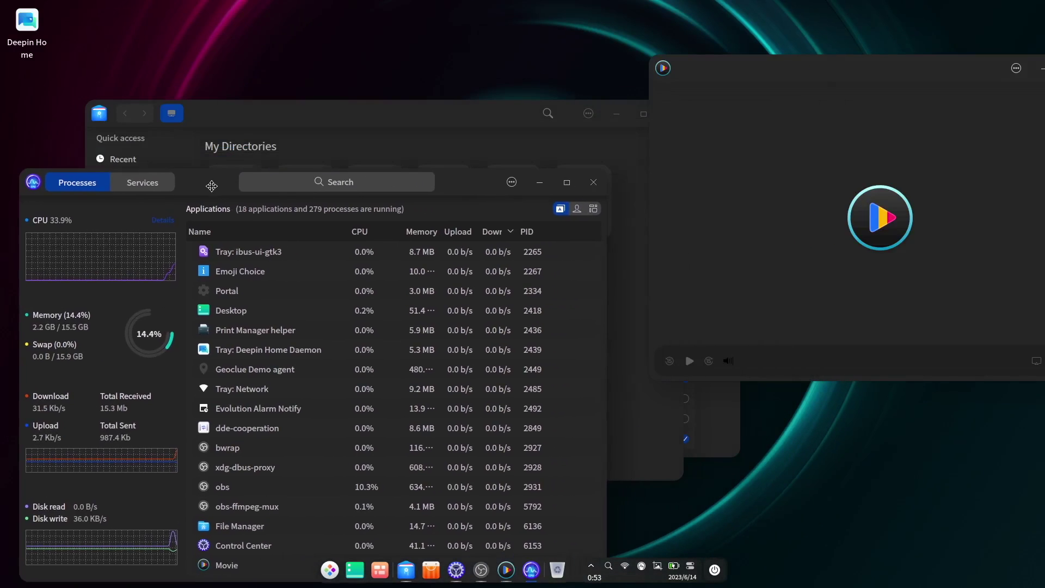
Step: Show the Music folder's Properties (1.9 MB, 1 item) and move the dialog up
drag(365, 112, 508, 128)
right_click(507, 217)
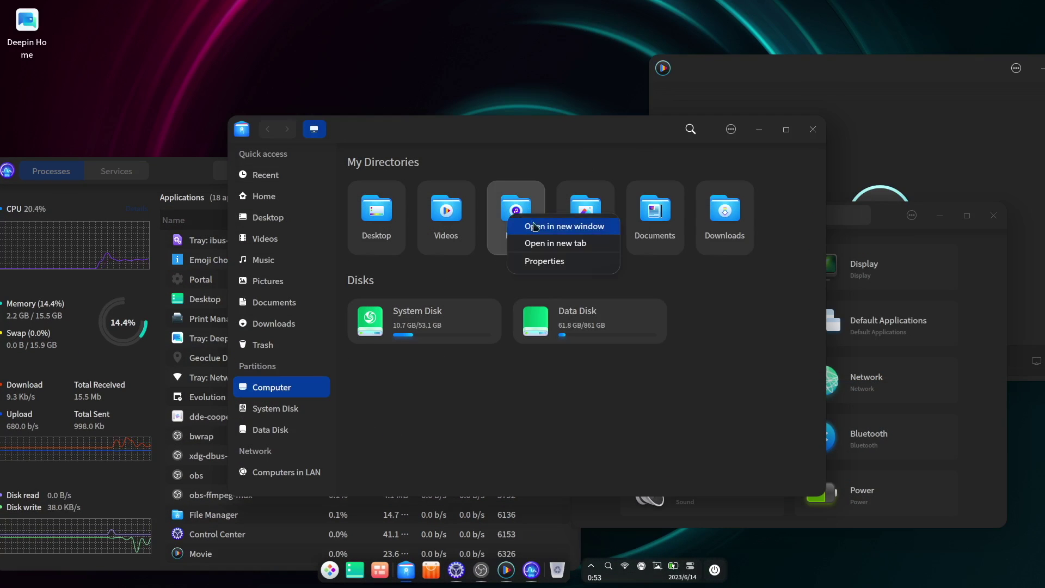
click(572, 259)
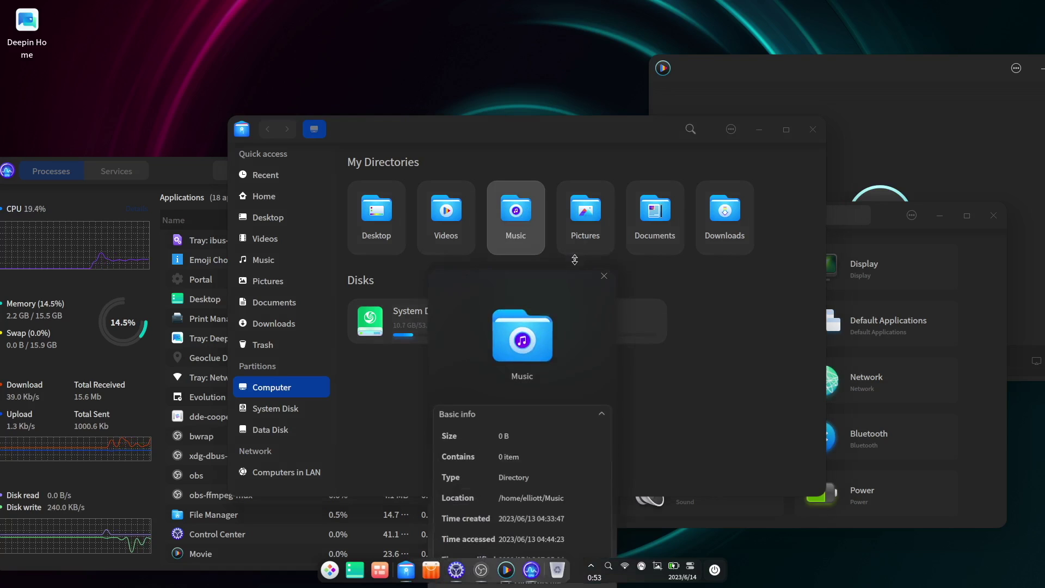
drag(531, 270, 502, 131)
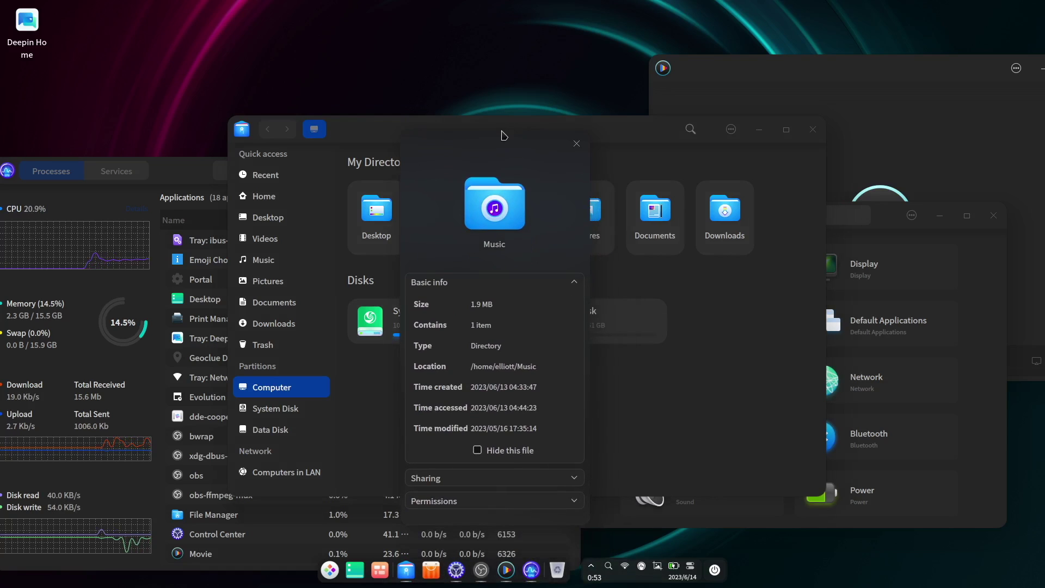
Step: Close the Music properties and scroll the File Manager settings down to the Other section
key(Escape)
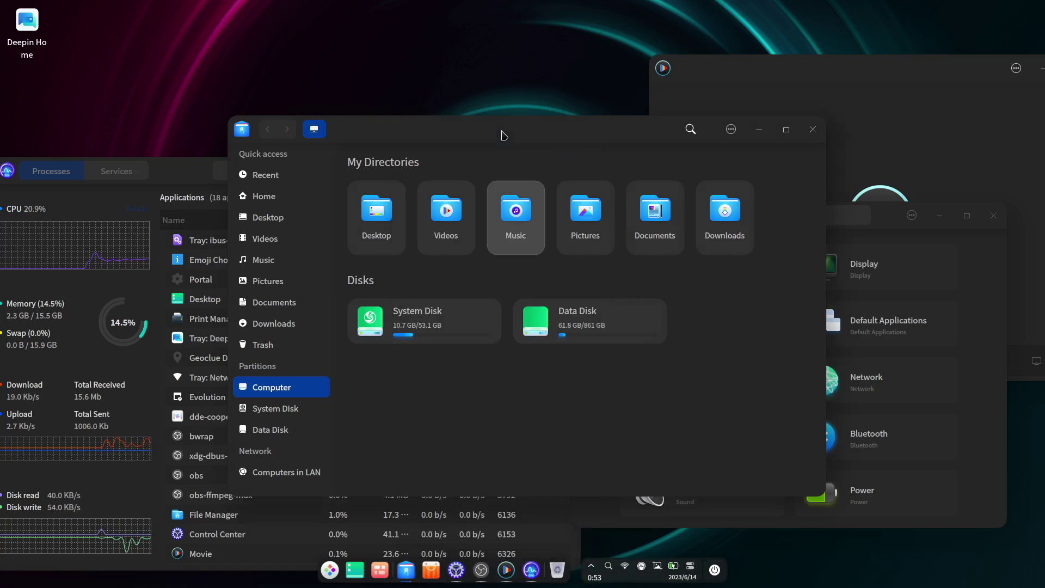
click(734, 136)
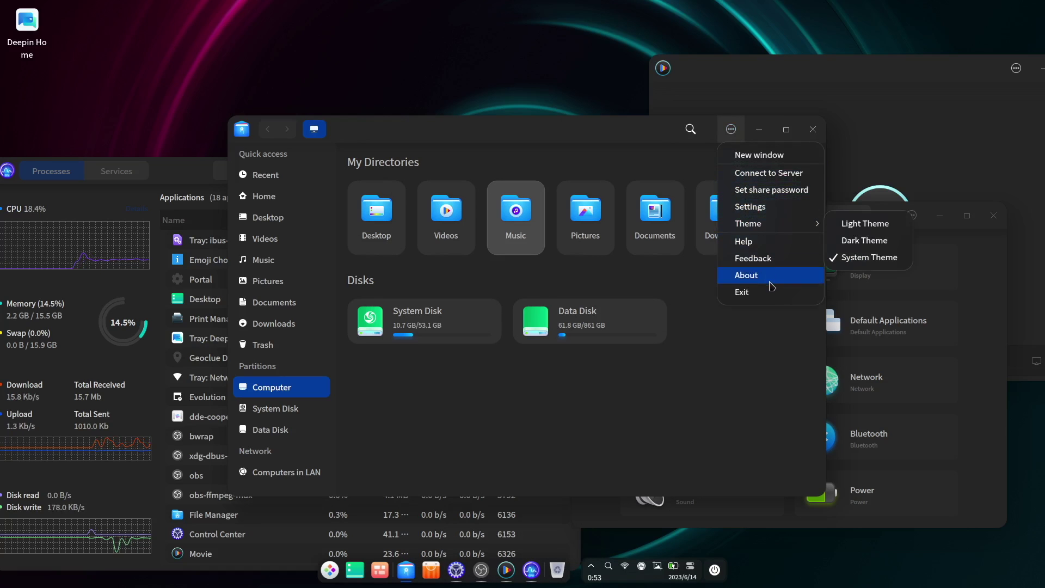
click(762, 206)
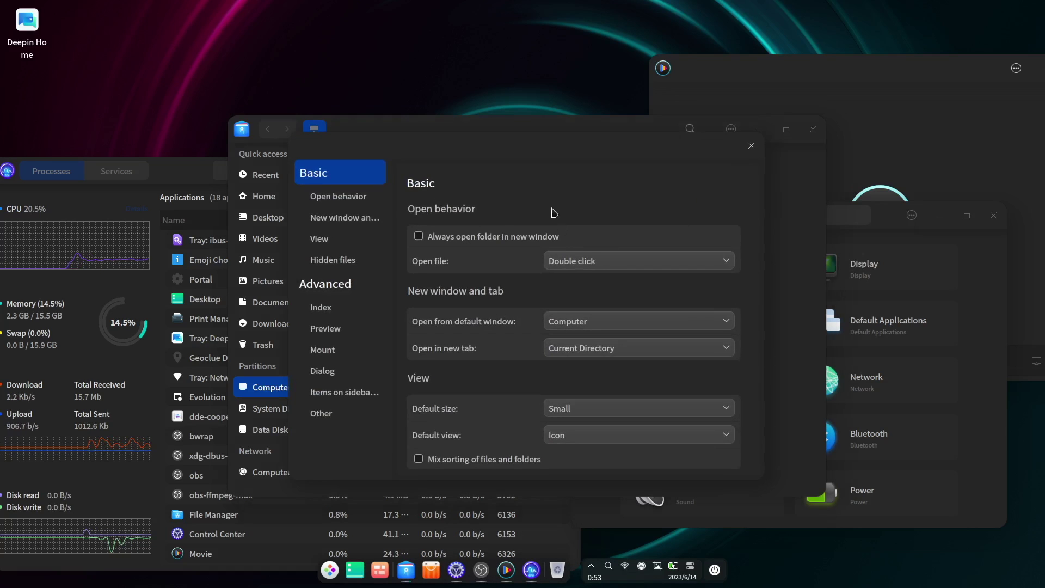
scroll(497, 204, down, 3)
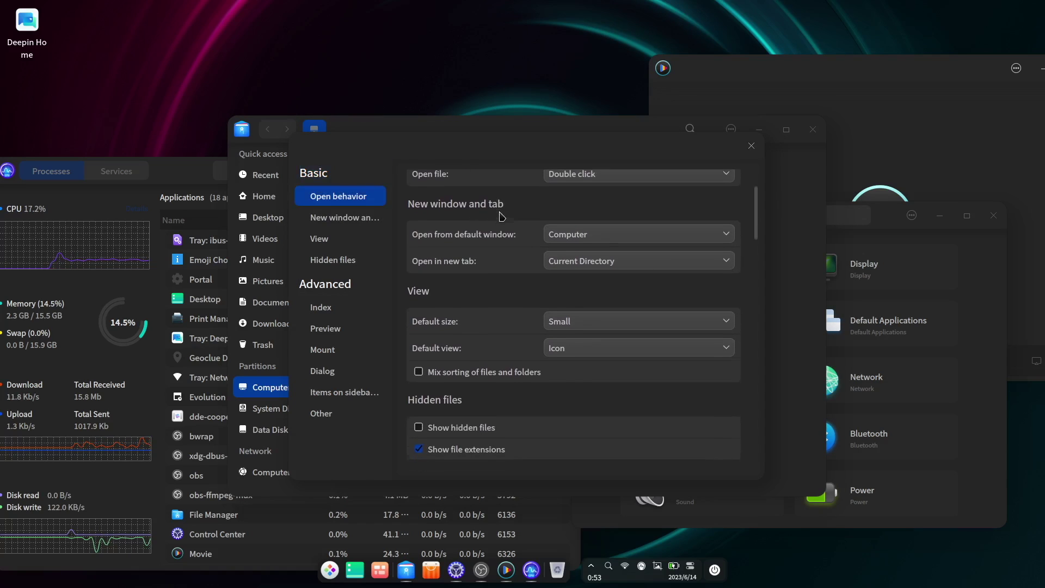
scroll(501, 216, down, 5)
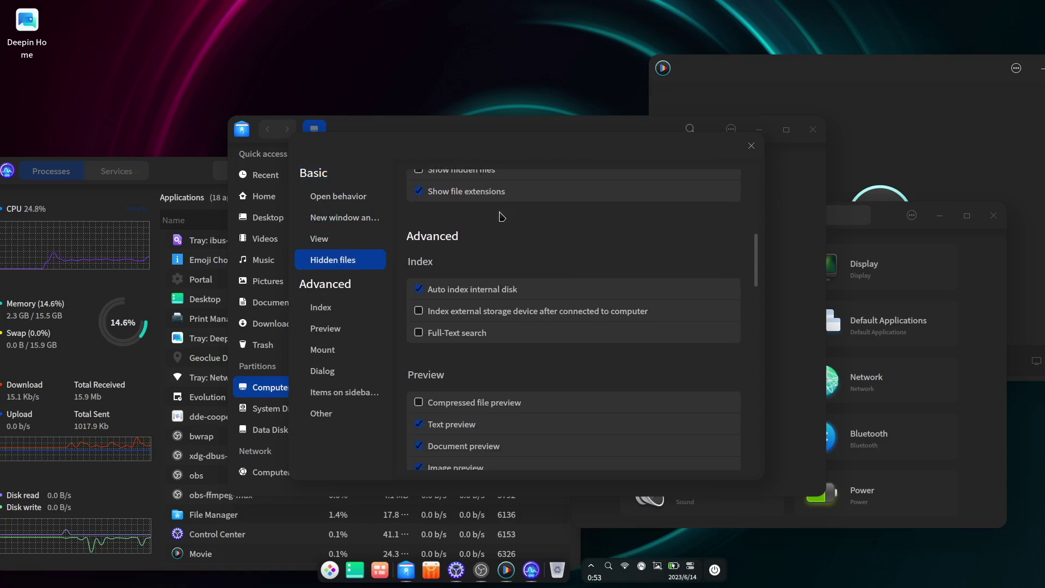
scroll(501, 216, down, 5)
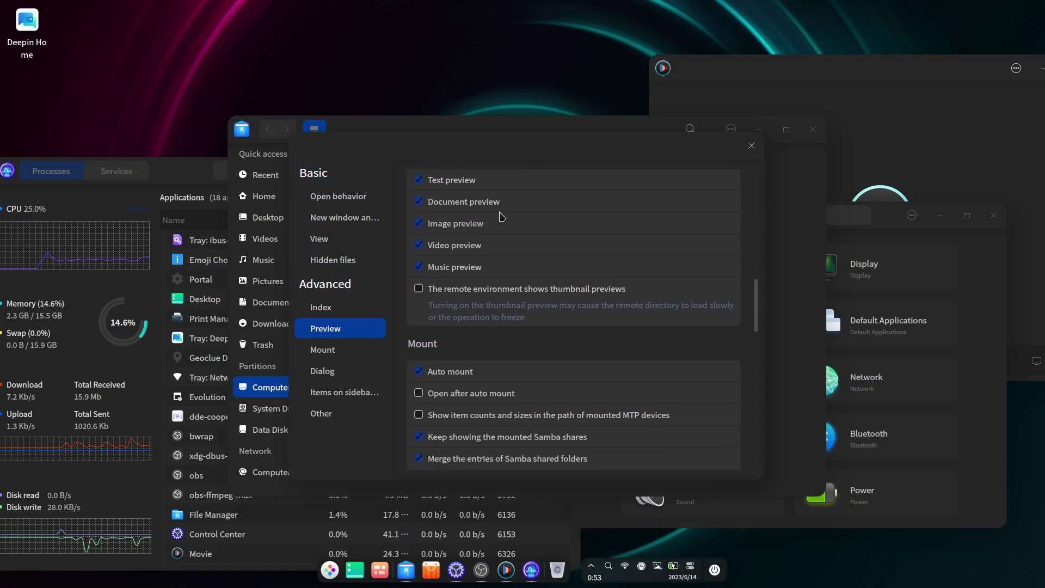
scroll(501, 216, down, 5)
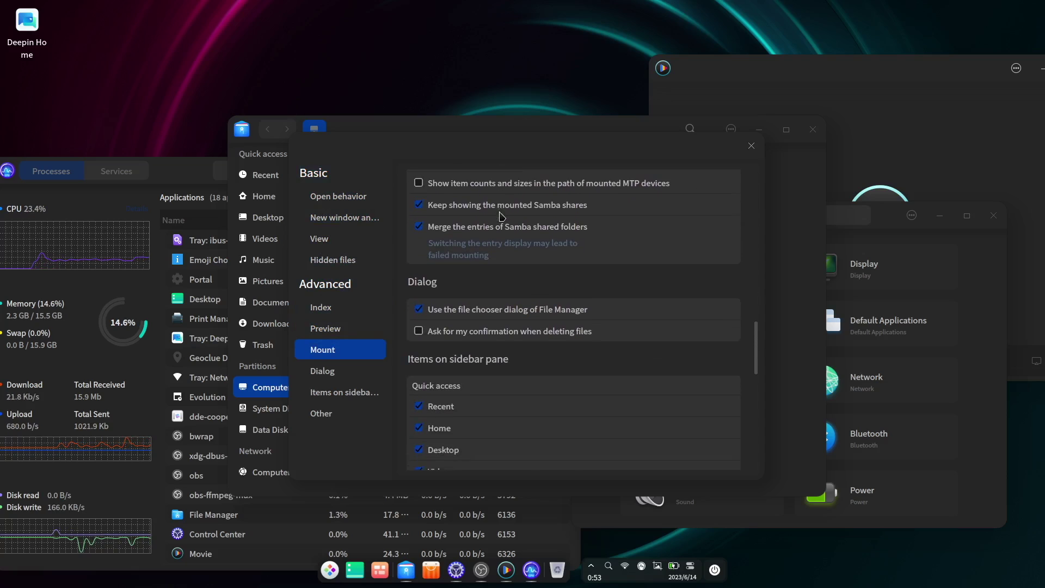
scroll(501, 216, down, 5)
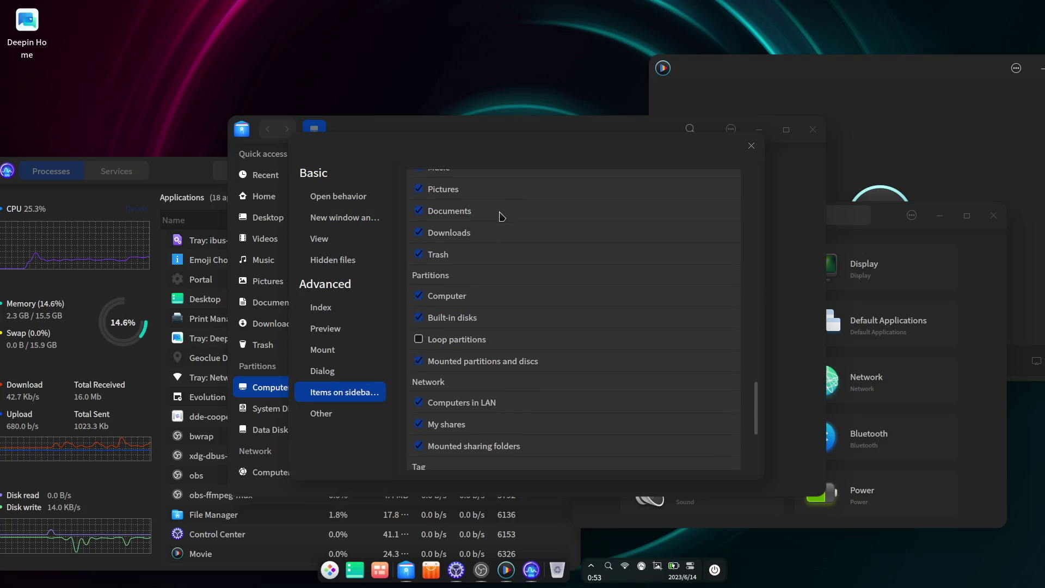
scroll(501, 216, down, 10)
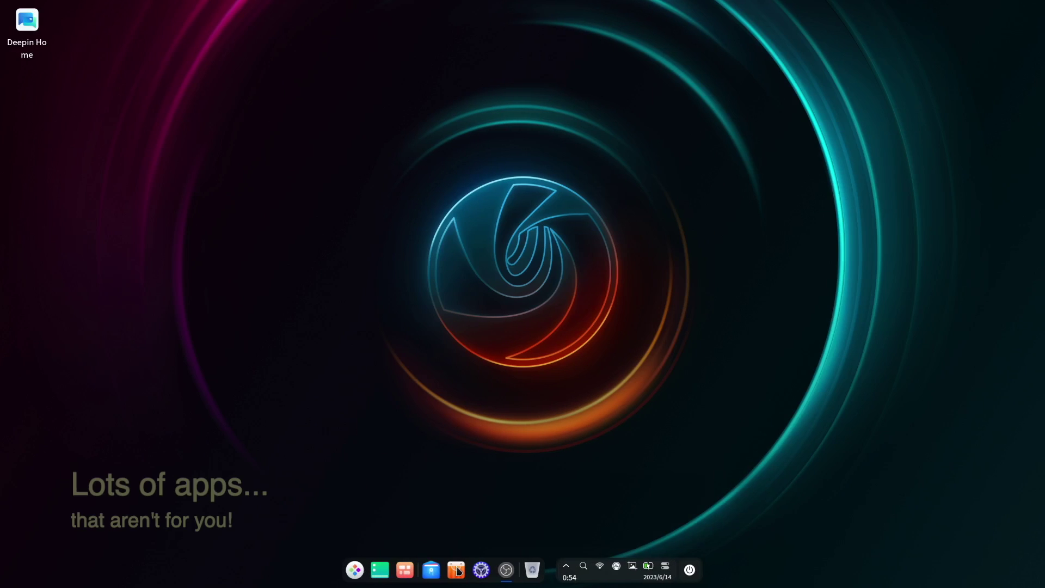
click(456, 569)
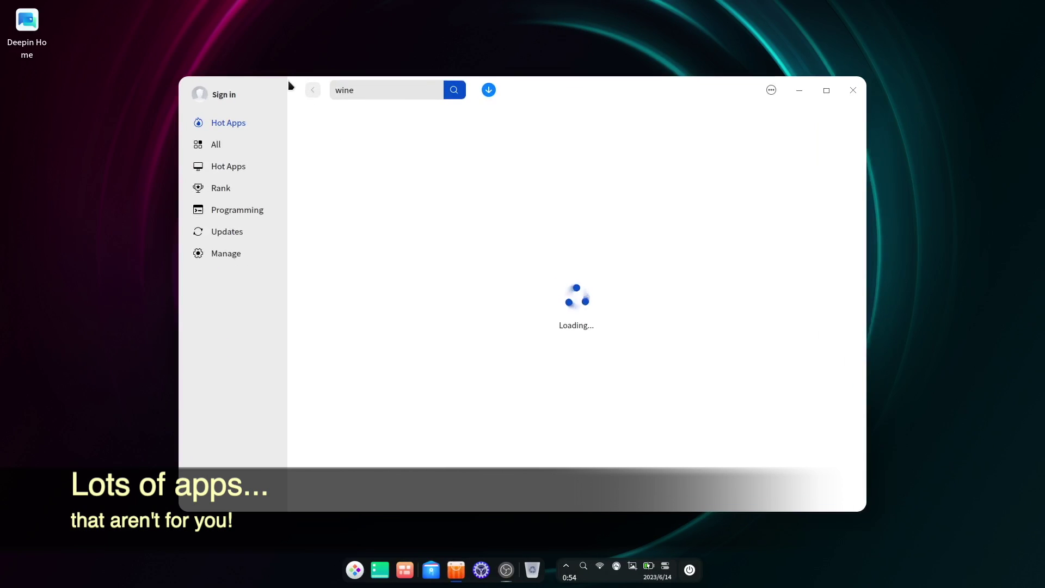
Step: Move the App Store window left and browse the Hot Apps list
drag(289, 84, 246, 83)
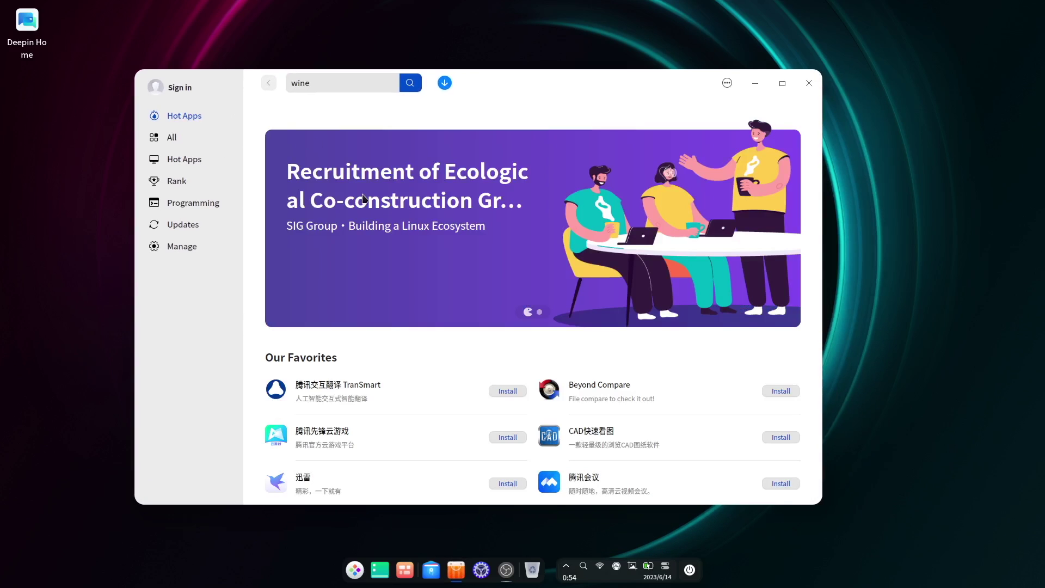
scroll(368, 215, down, 5)
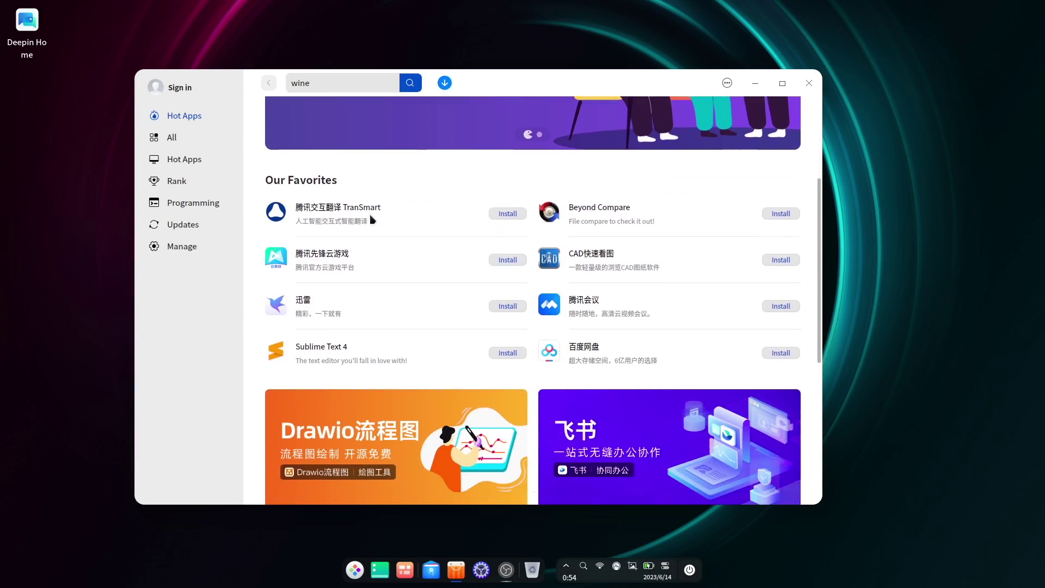
scroll(370, 218, down, 4)
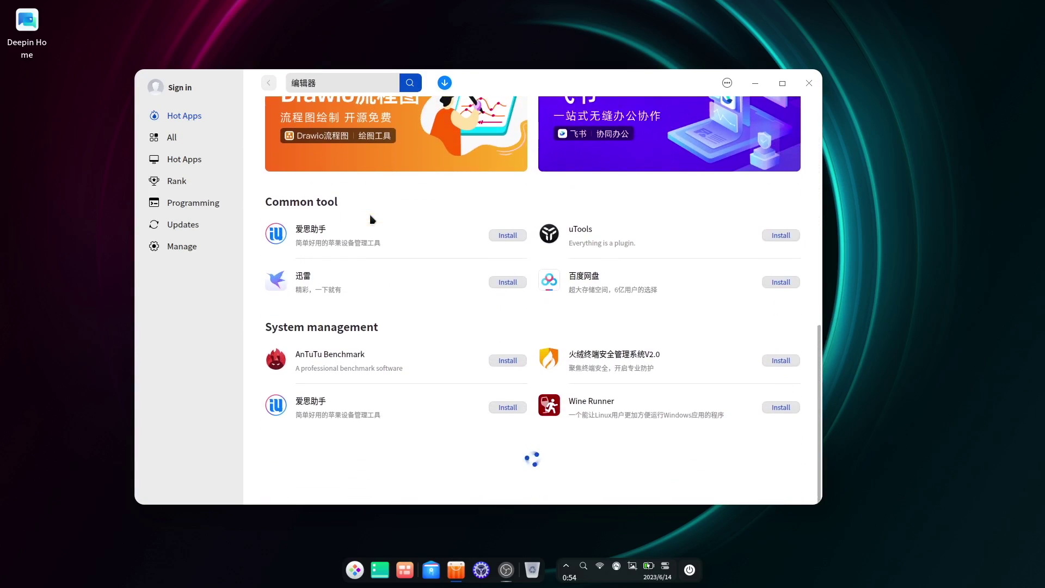
scroll(370, 219, up, 3)
scroll(370, 219, up, 2)
Step: Search 'Lib' to find 3 LibreOffice apps and open the LibreOffice 7.5.3 details
click(348, 86)
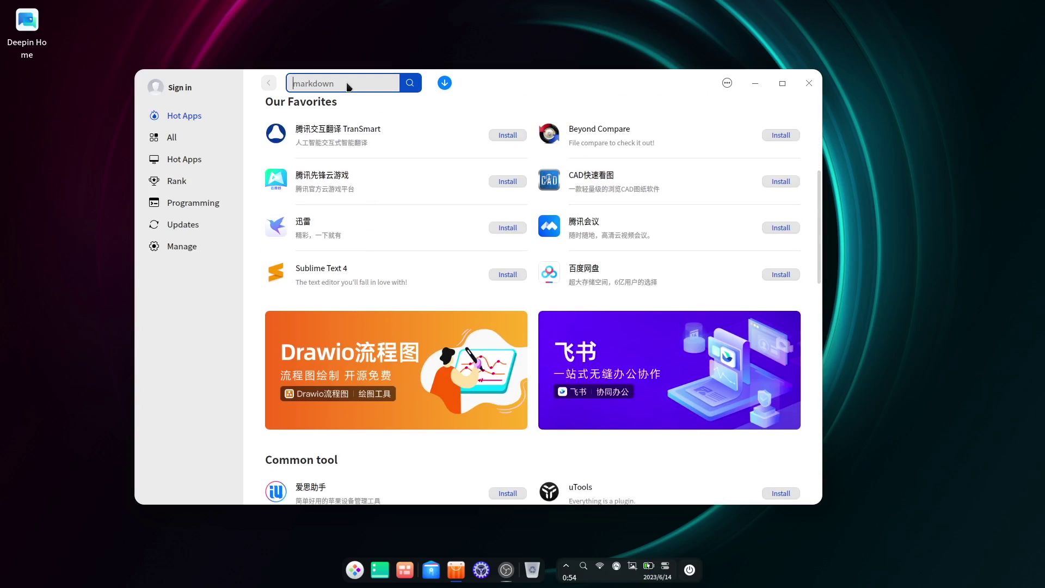
text(LibreOffice)
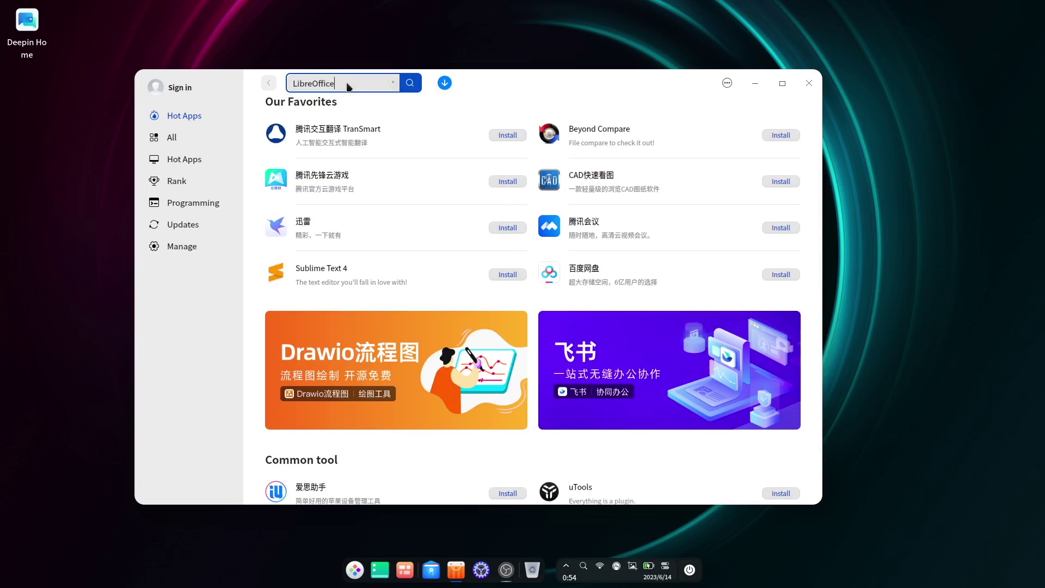
key(Return)
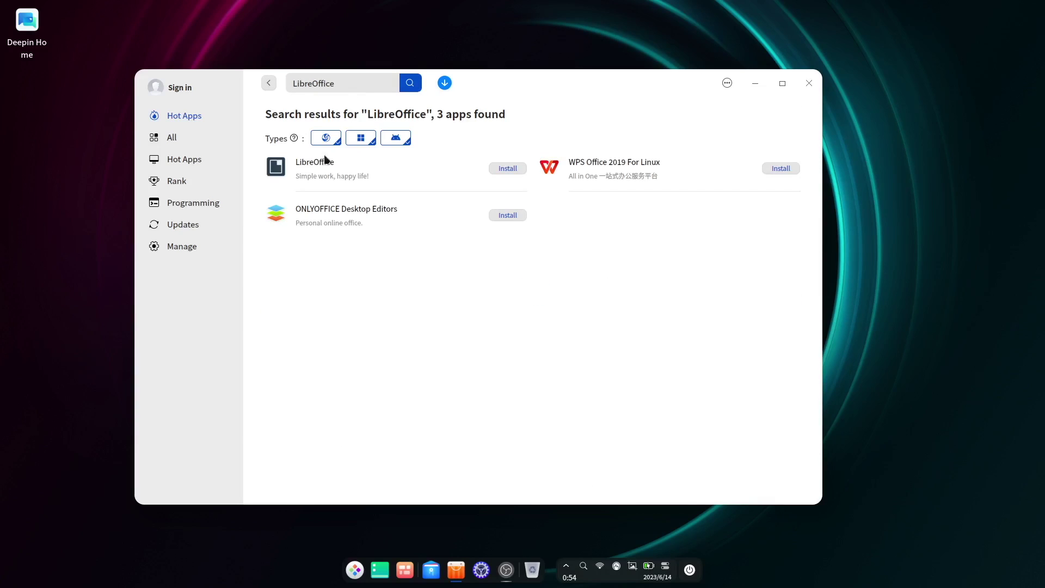
click(320, 167)
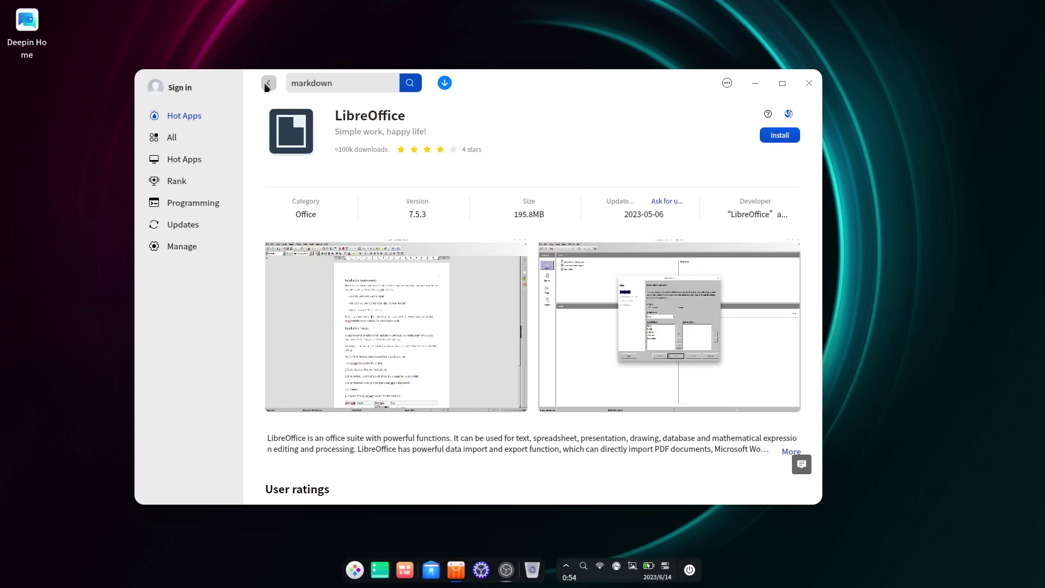
Step: Return to the results and search the store for Spotify, finding 1 app
scroll(285, 173, down, 10)
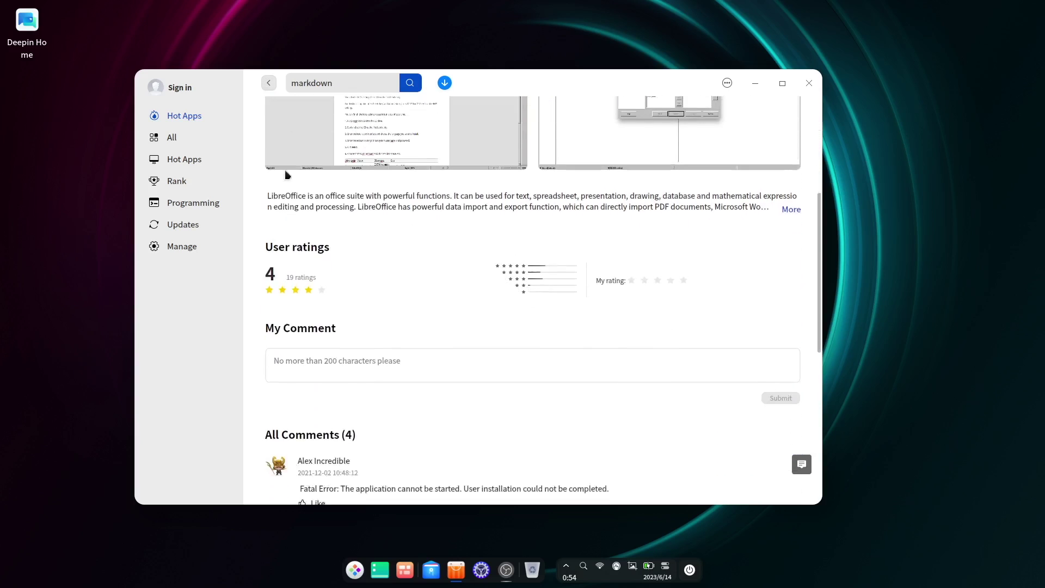
click(269, 83)
click(302, 74)
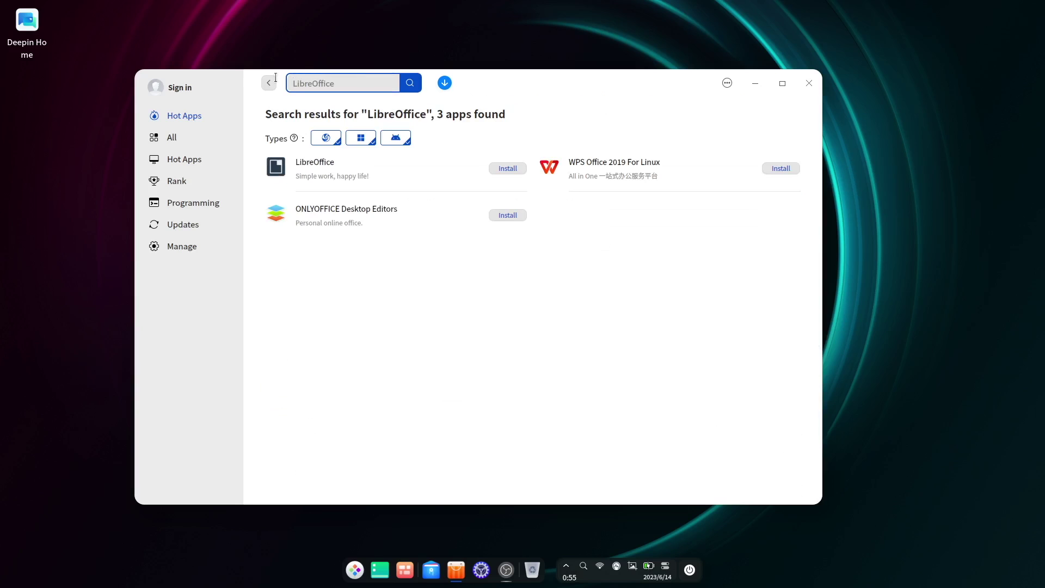
text(Spotify)
key(Return)
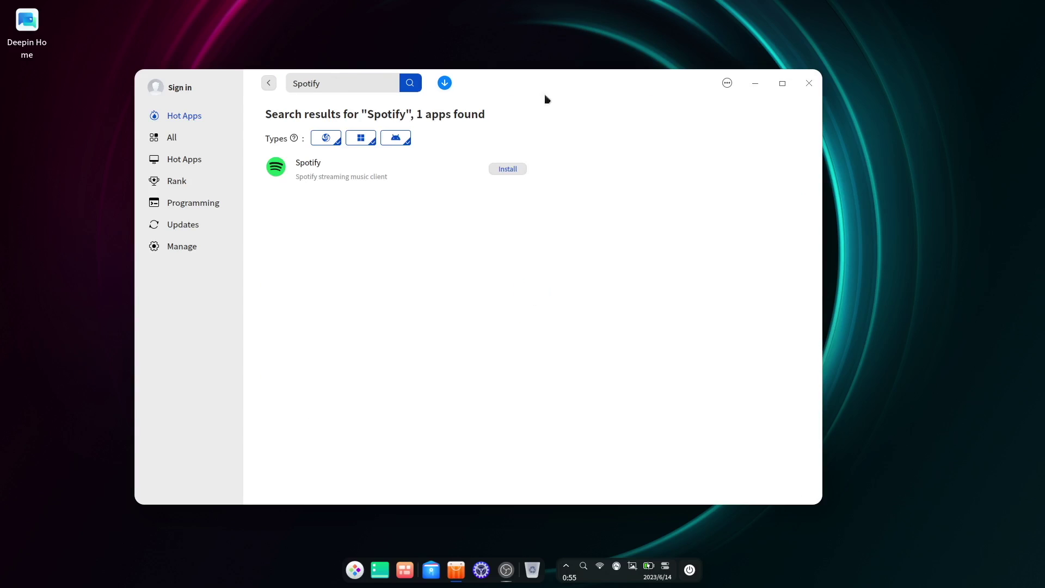
Step: Replace the search term with 'Disks', getting 4 matching apps
click(357, 91)
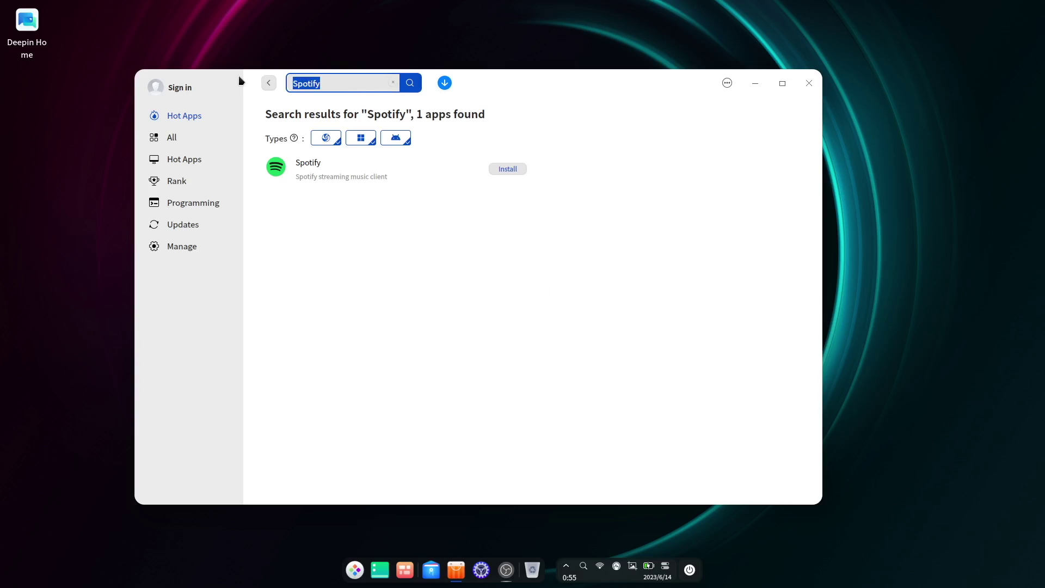
text(Disks)
key(Return)
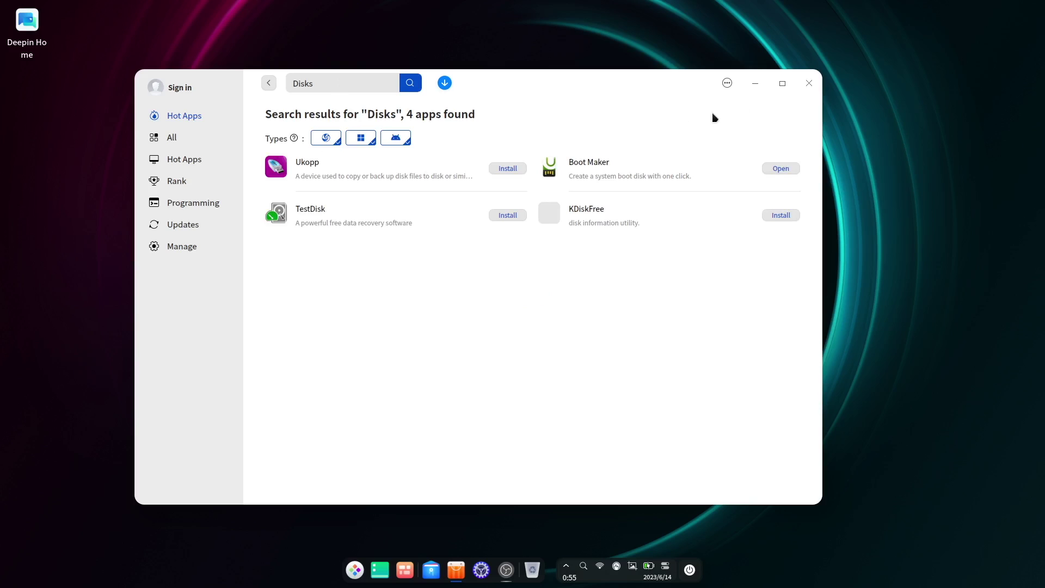
Step: Close the App Store and install gnome-disk-utility with 'sudo apt install' in a new terminal
click(808, 83)
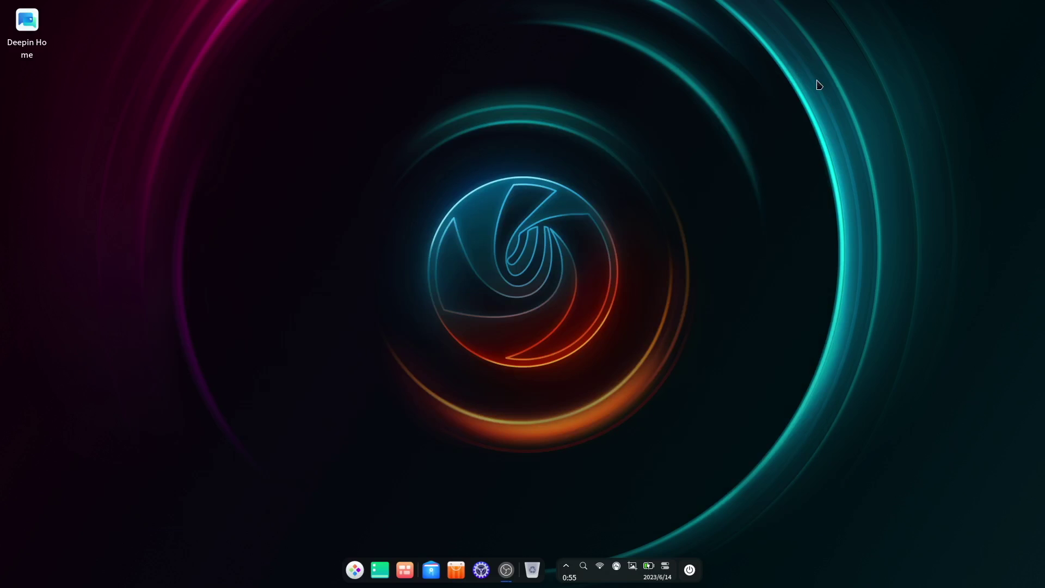
key(ctrl+alt+t)
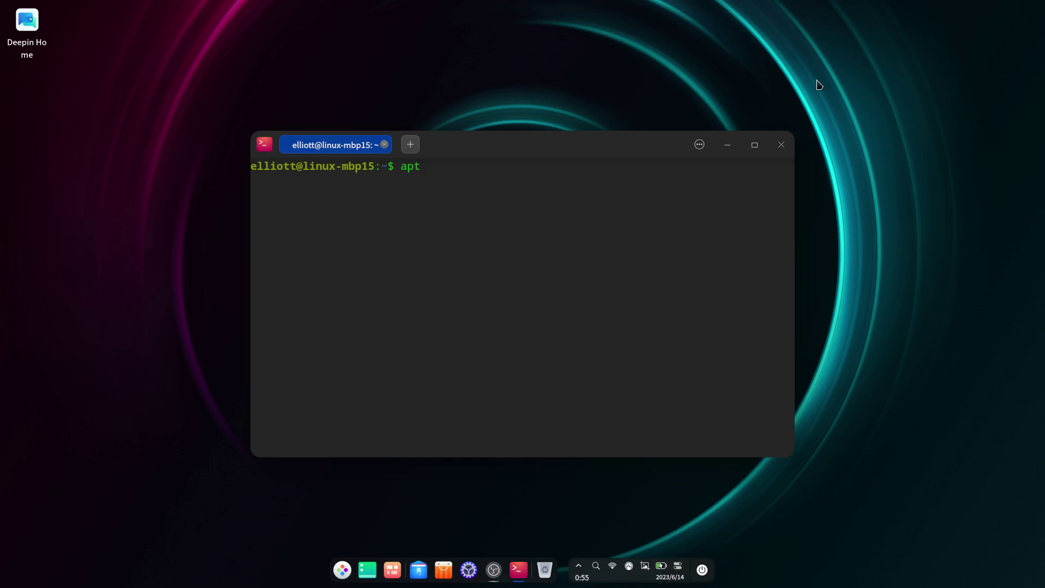
key(BackSpace)
key(BackSpace)
key(BackSpace)
text(sudo apt install gnome-d)
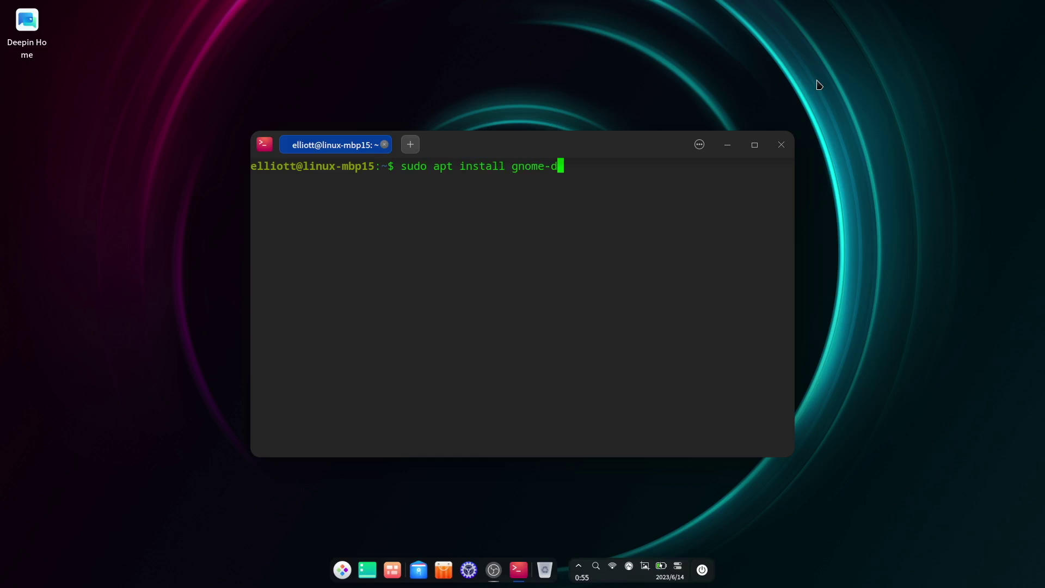
text(isk-u)
key(Tab)
key(Return)
key(Return)
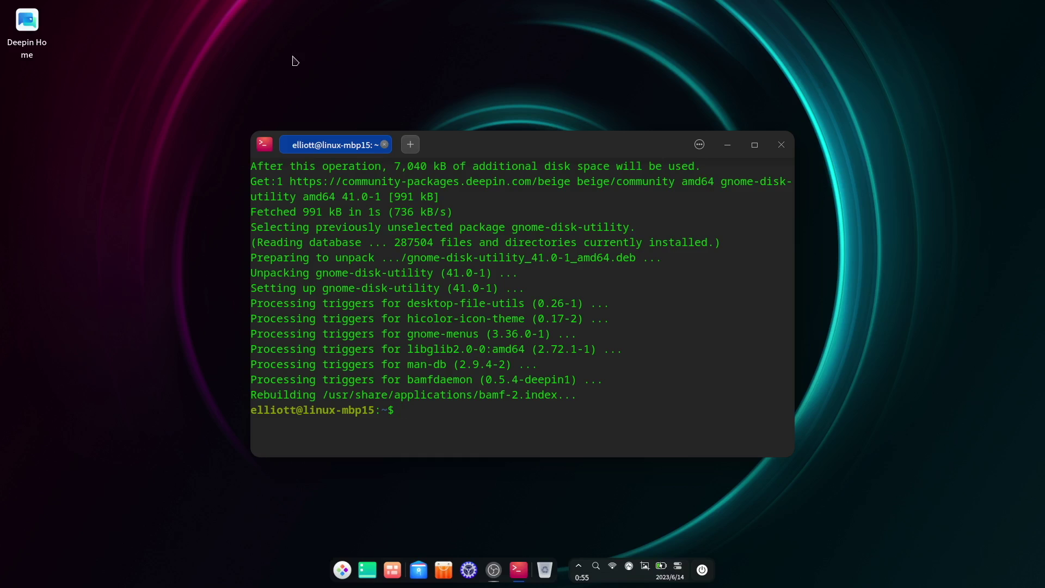
scroll(411, 349, up, 4)
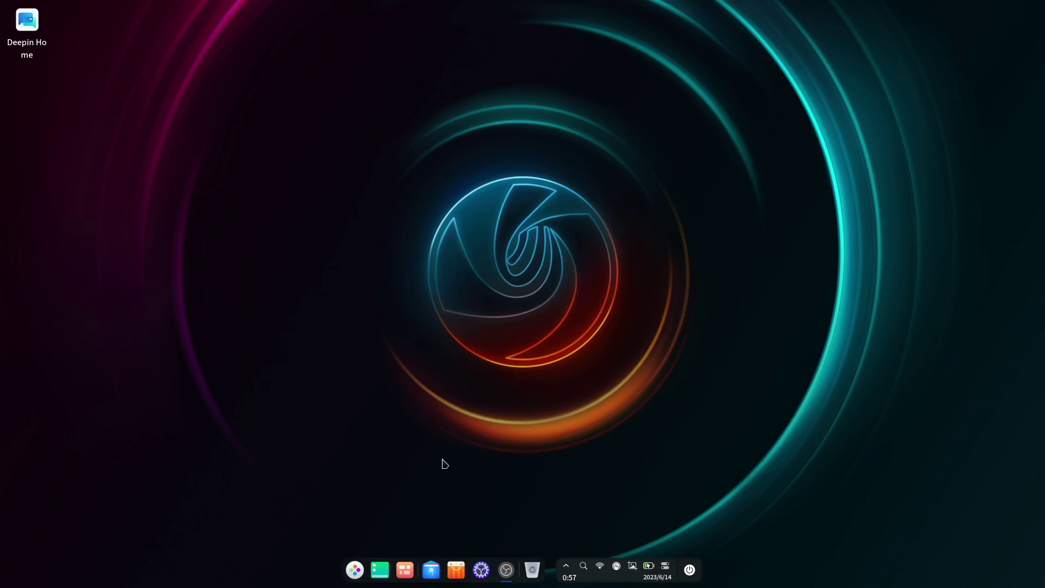
Step: Launch Document Scanner from the Launcher, centre its window and check its main menu
key(super)
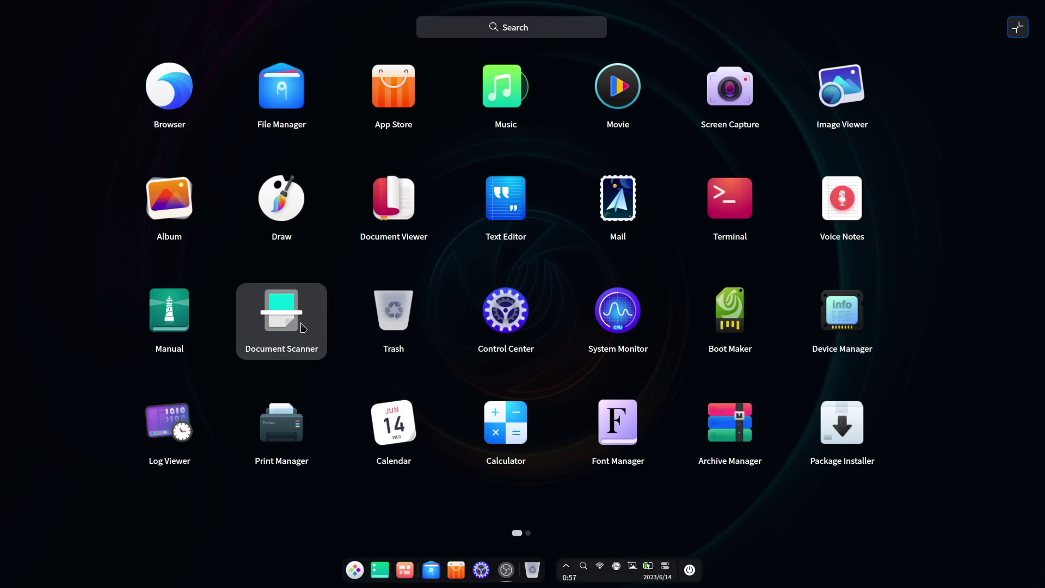
text(tweak)
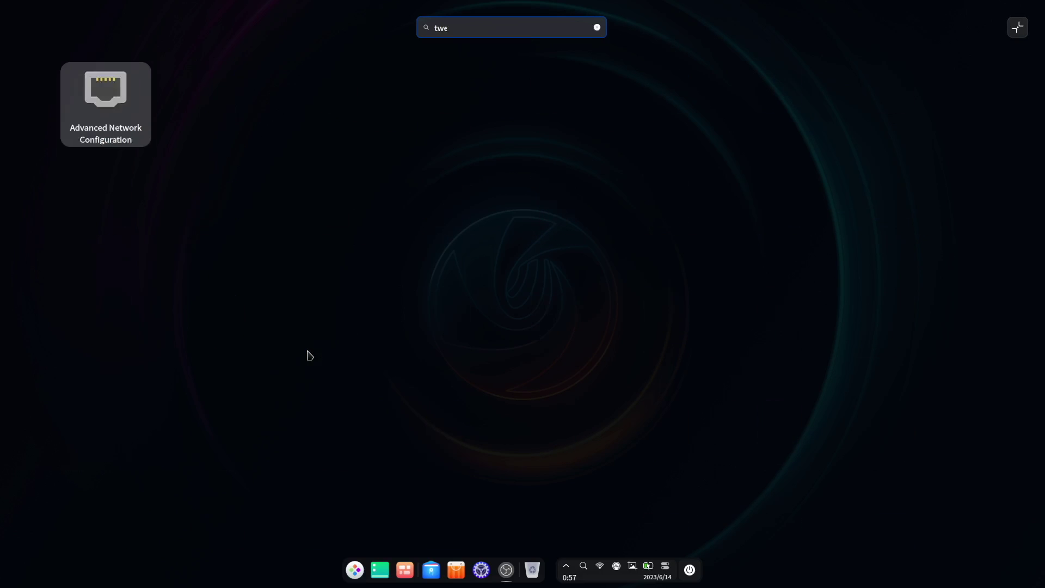
key(BackSpace)
key(BackSpace)
key(BackSpace)
key(BackSpace)
key(BackSpace)
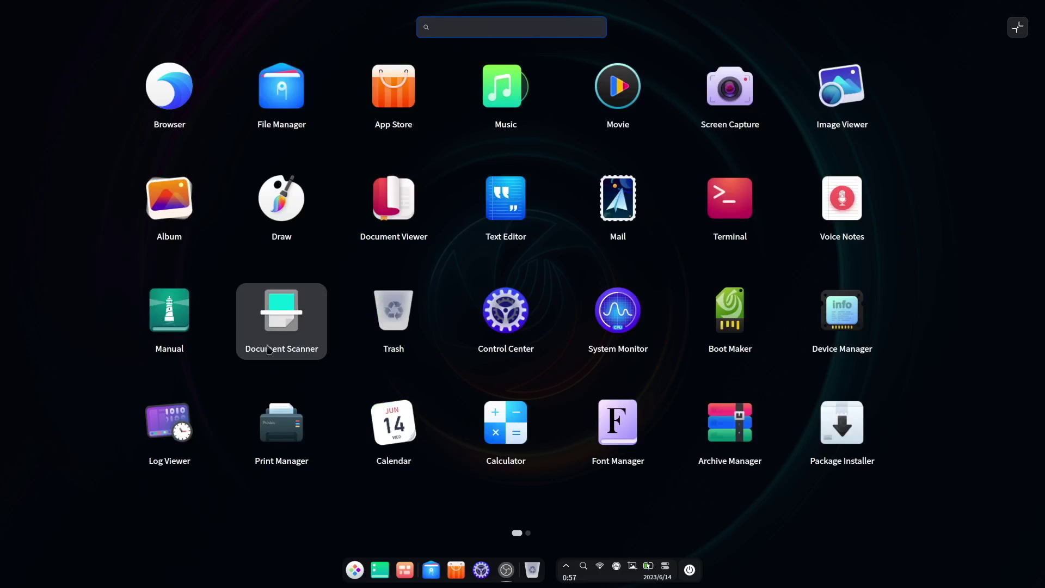
click(283, 341)
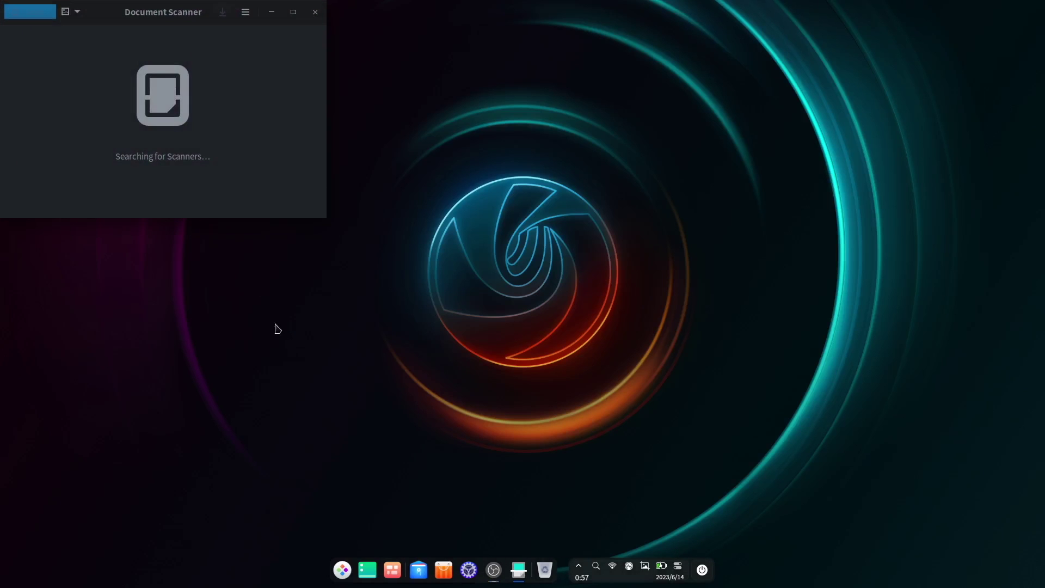
drag(96, 19, 288, 197)
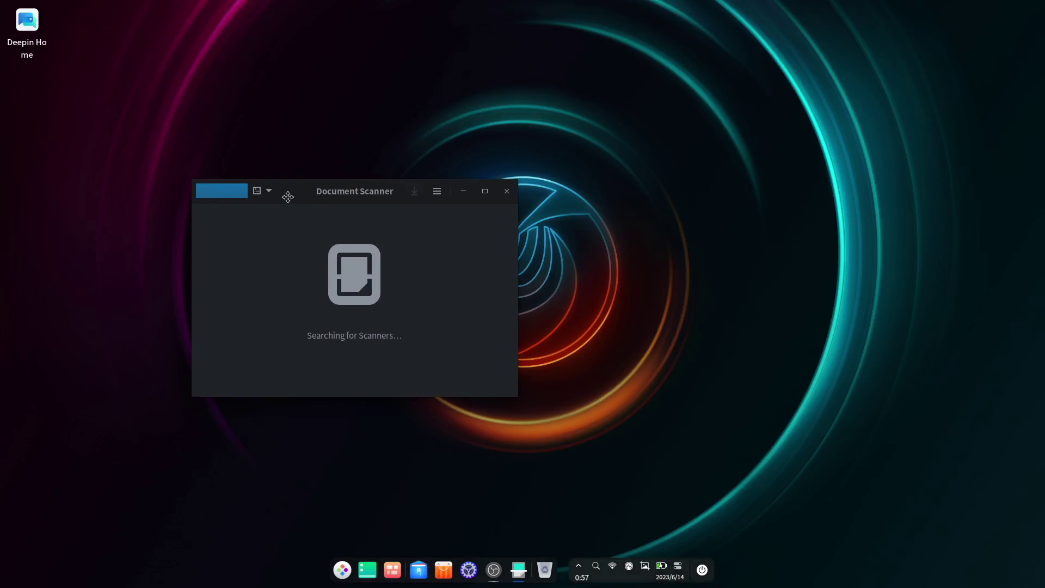
click(437, 195)
click(439, 198)
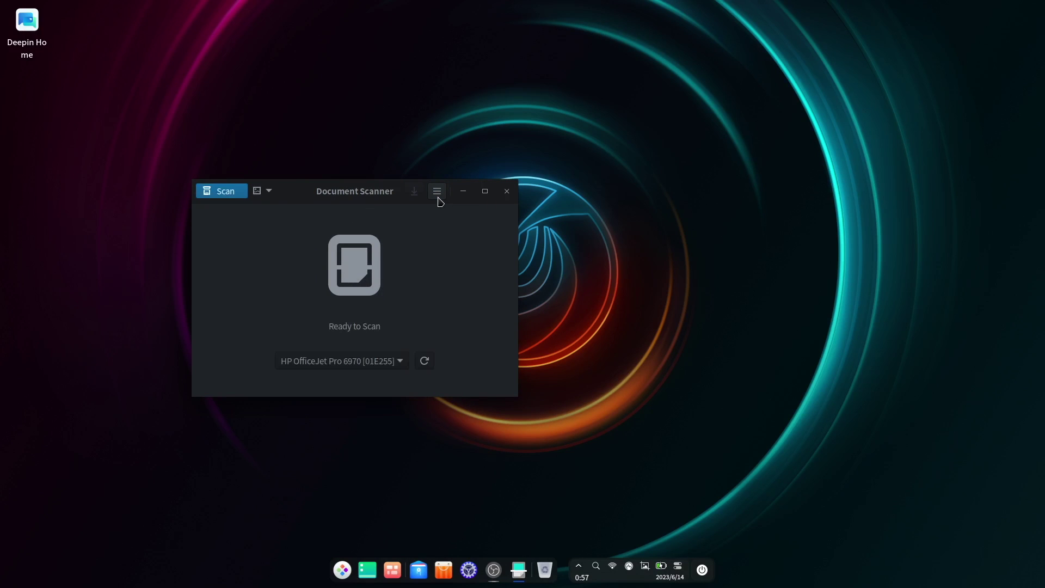
Step: Launch LibreOffice Writer from the second page of the Launcher
key(super)
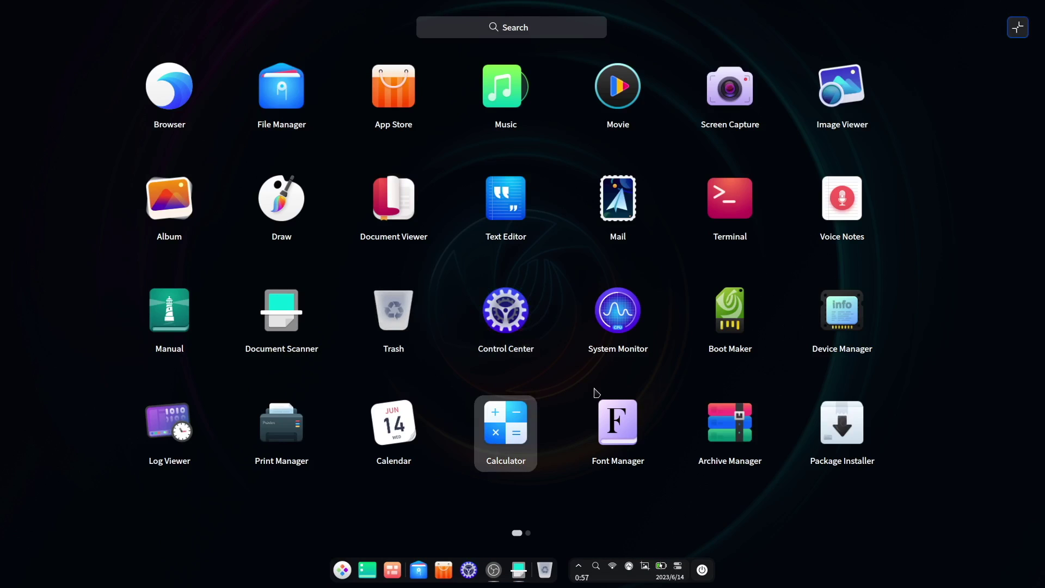
scroll(596, 392, down, 1)
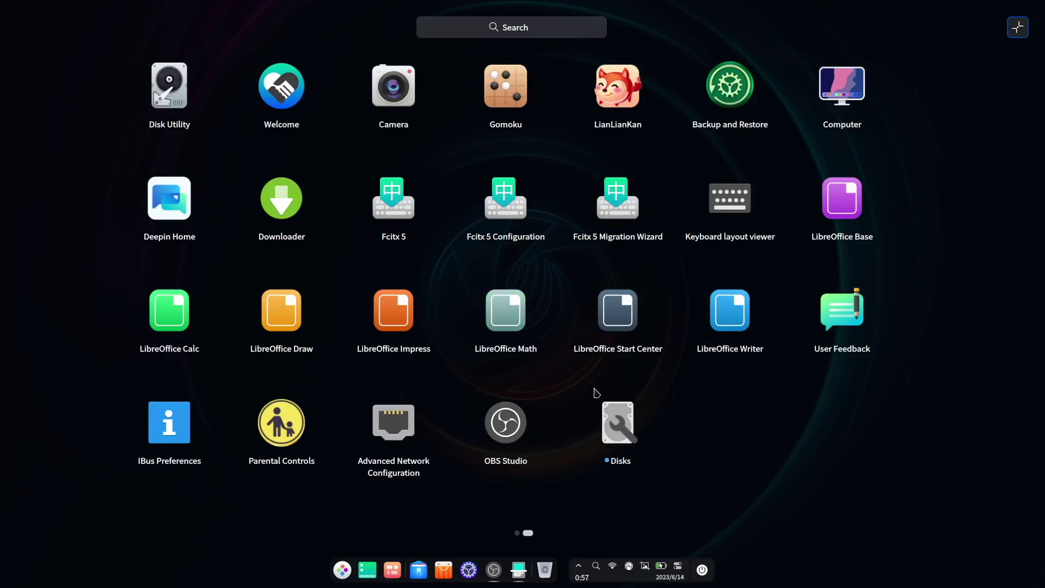
click(748, 317)
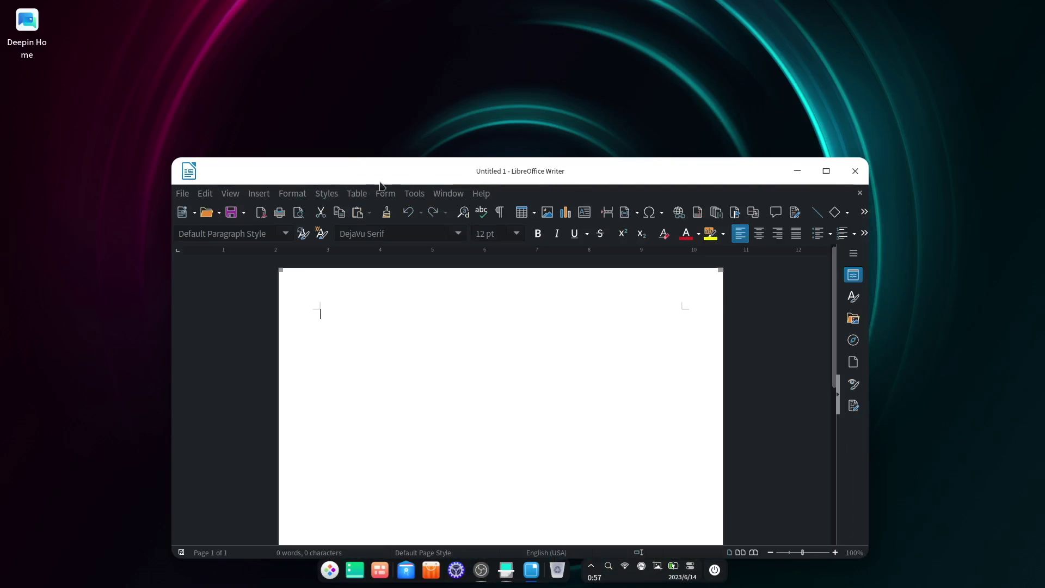
Step: Move Writer up-left and start GParted, authenticating with the admin password
drag(357, 172, 176, 84)
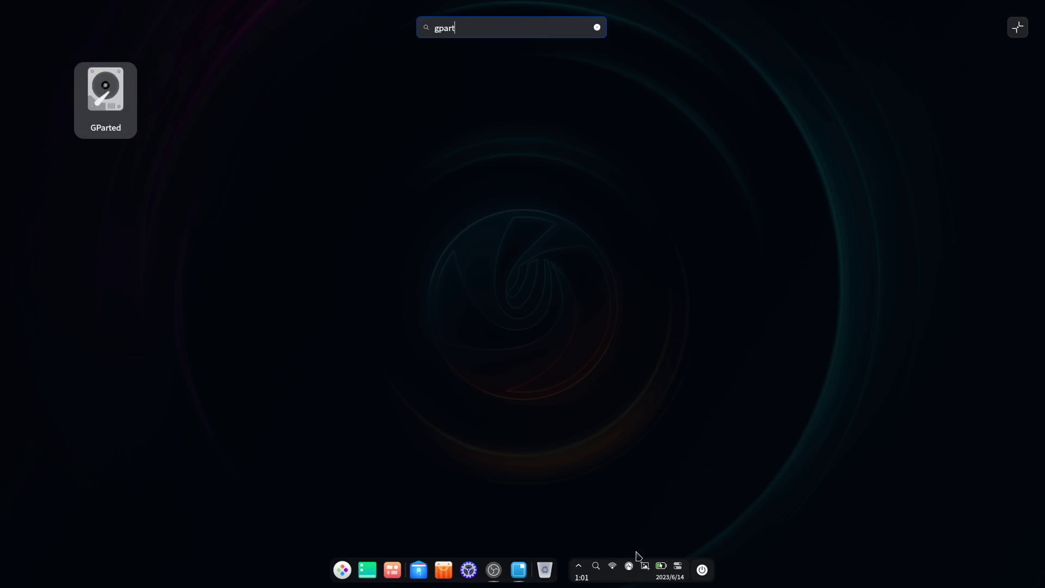
key(Return)
text(•••)
key(Return)
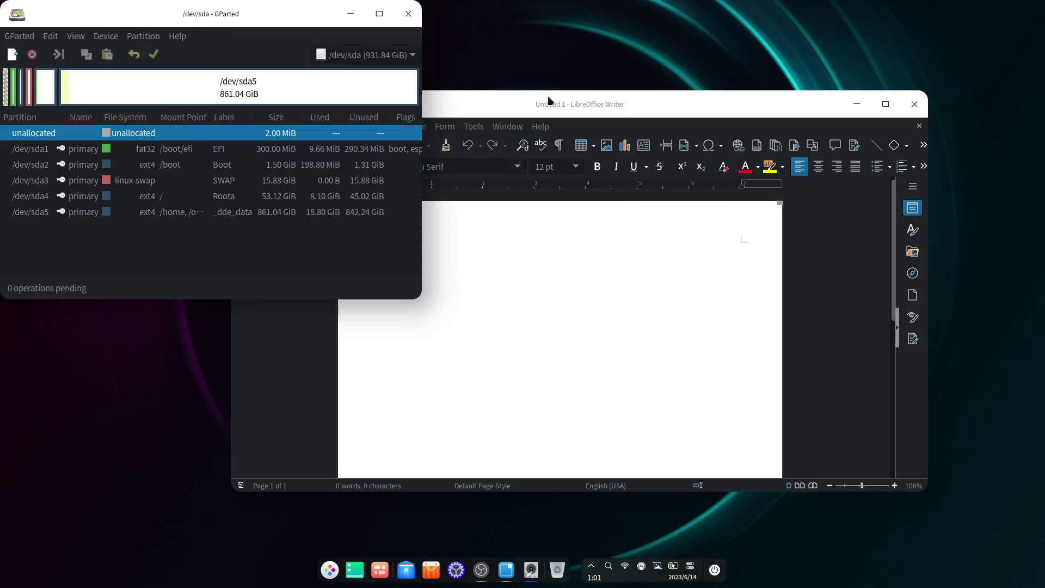
Step: Open IBus Preferences and Advanced Network Configuration, placing them left and upper right
key(super)
click(167, 441)
drag(451, 189, 234, 187)
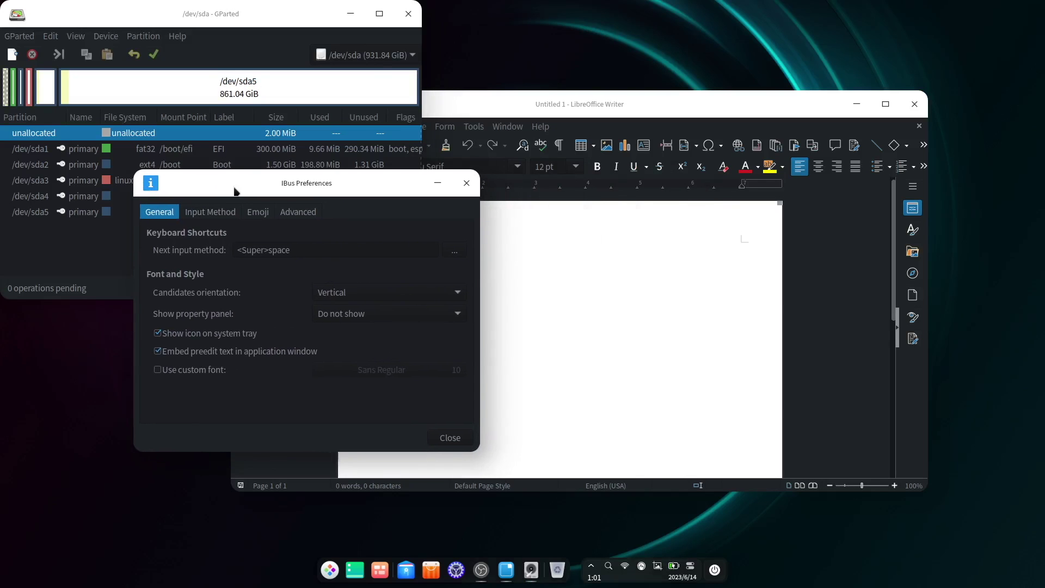
key(super)
click(400, 428)
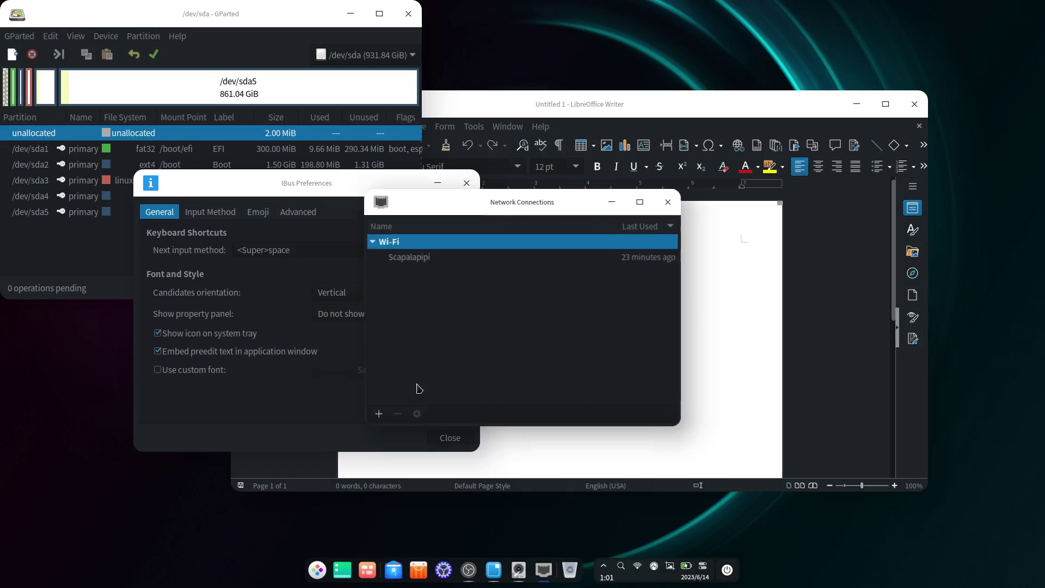
drag(520, 200, 696, 40)
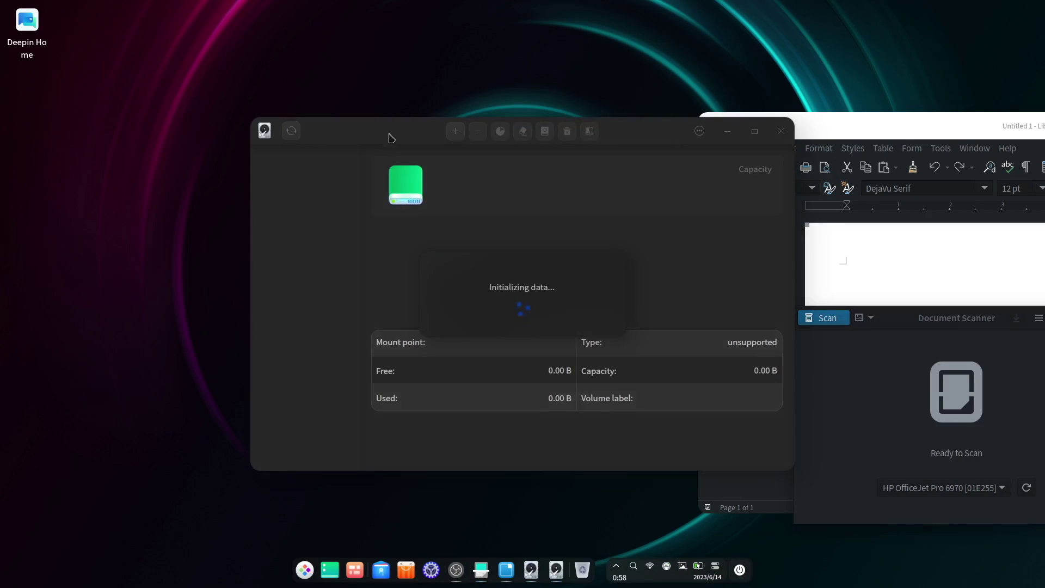
Step: Arrange the GParted and Disks windows apart, then bring up the App Store
drag(389, 137, 137, 151)
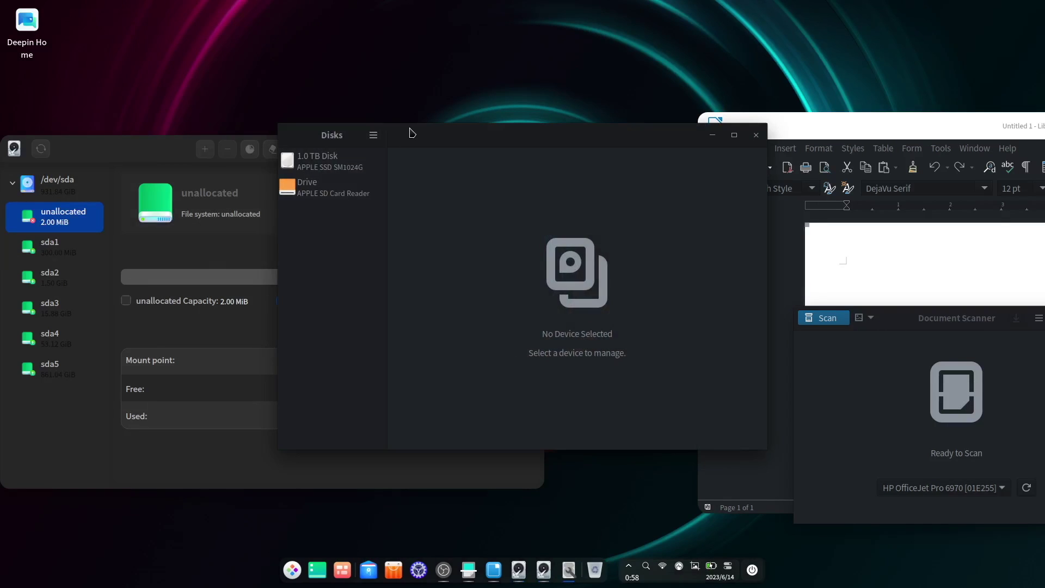
drag(411, 133, 477, 198)
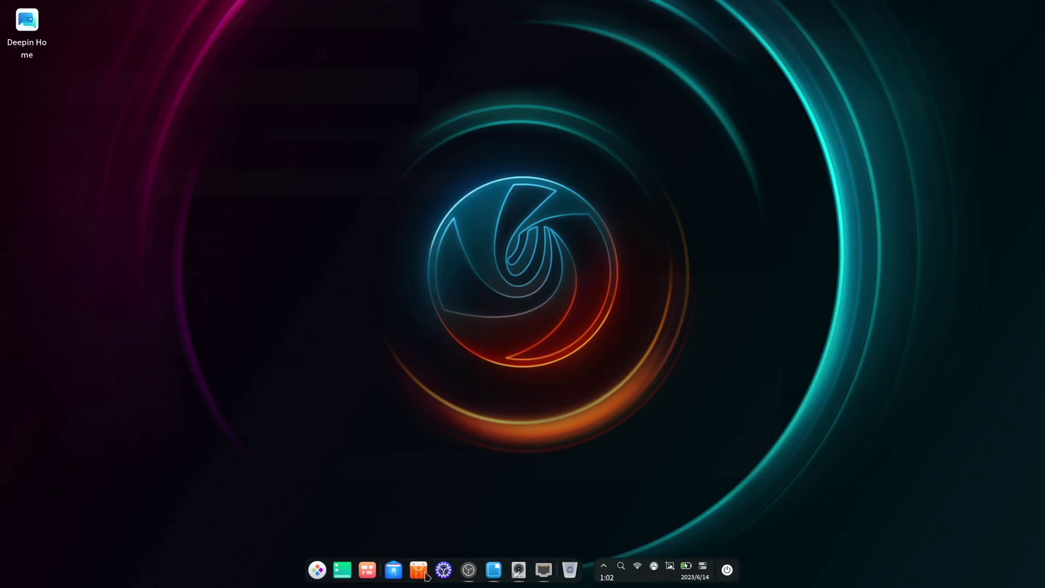
click(424, 574)
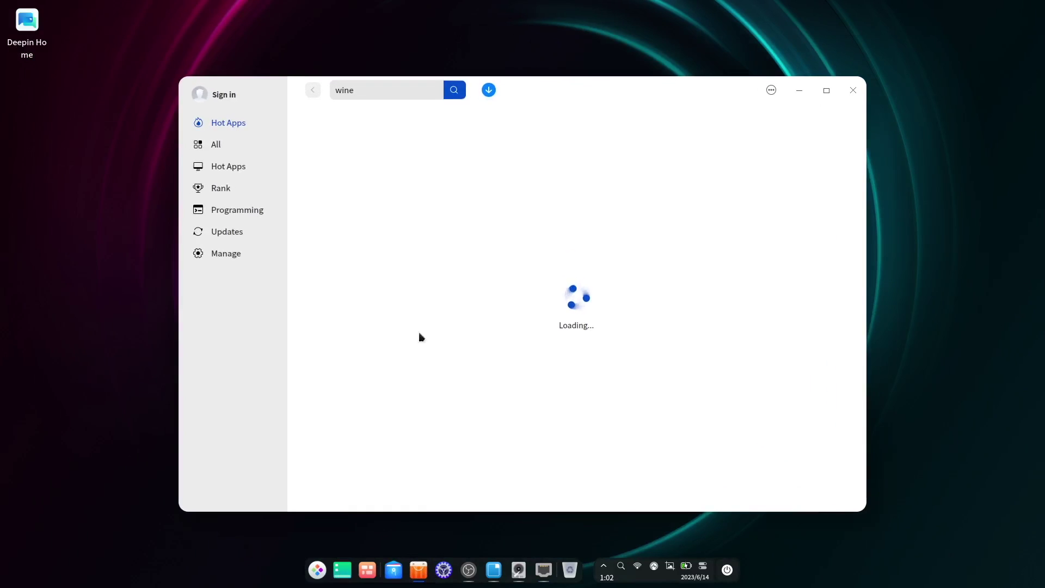
Step: Overlap the App Store, Deepin Home and file manager windows across the screen
drag(292, 97, 512, 60)
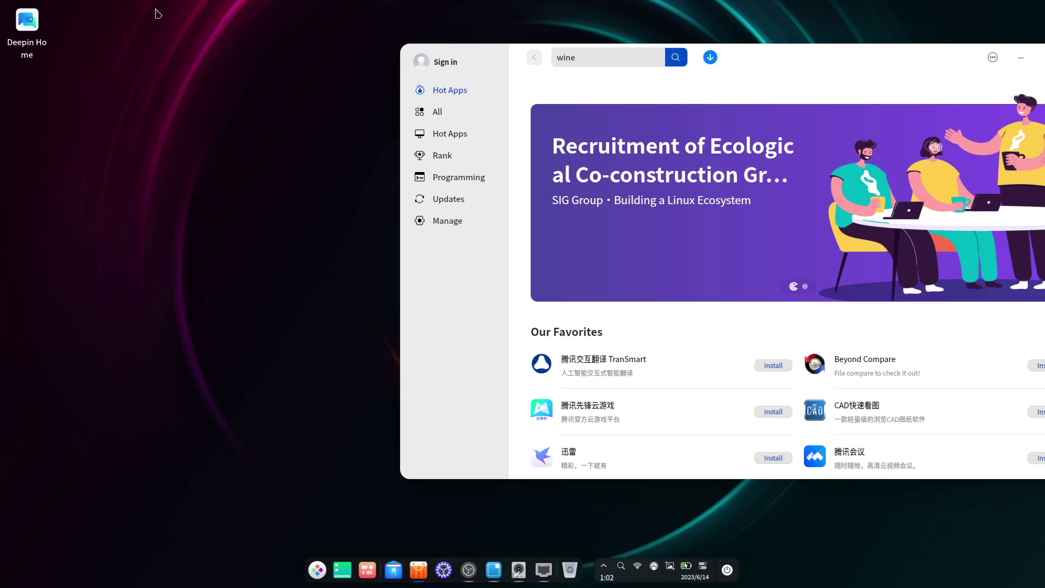
double_click(42, 54)
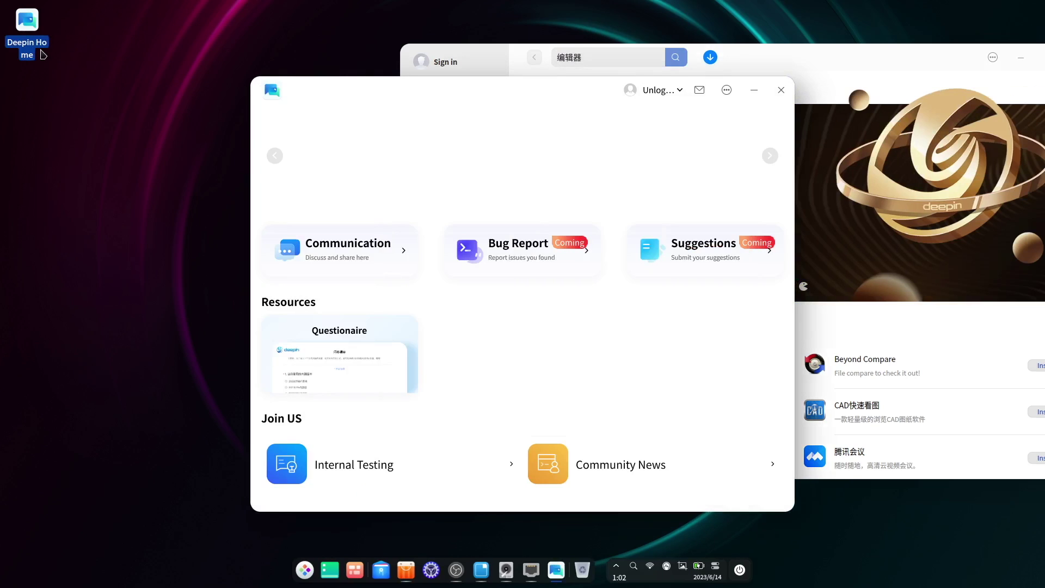
drag(410, 87, 512, 121)
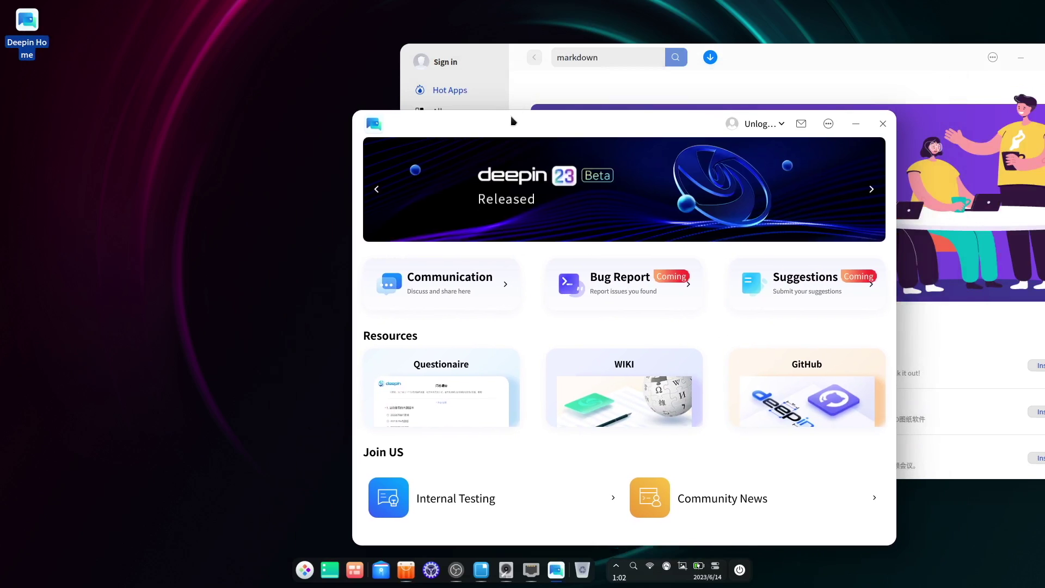
click(380, 570)
drag(401, 131, 230, 194)
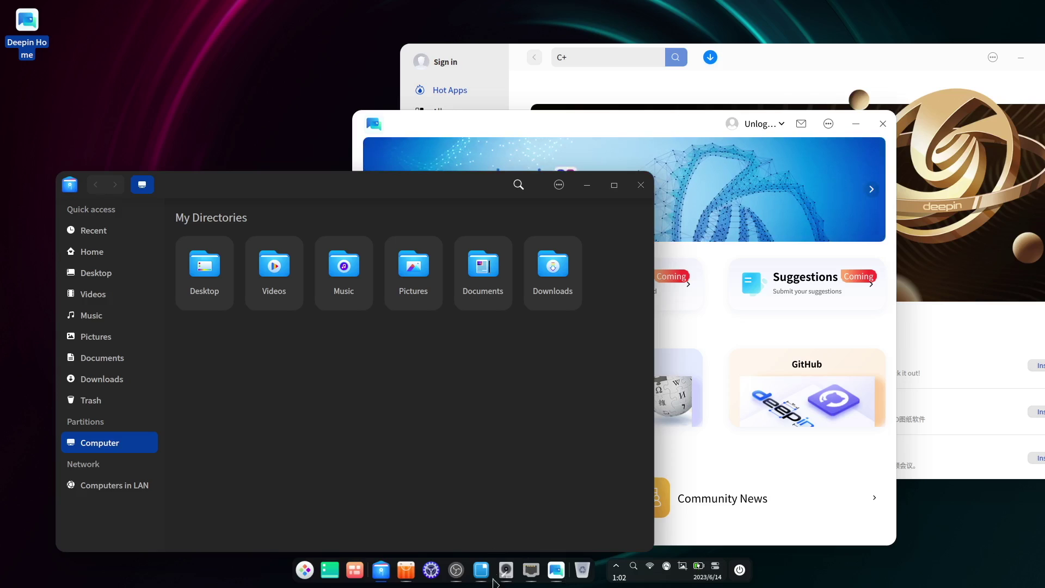
click(456, 571)
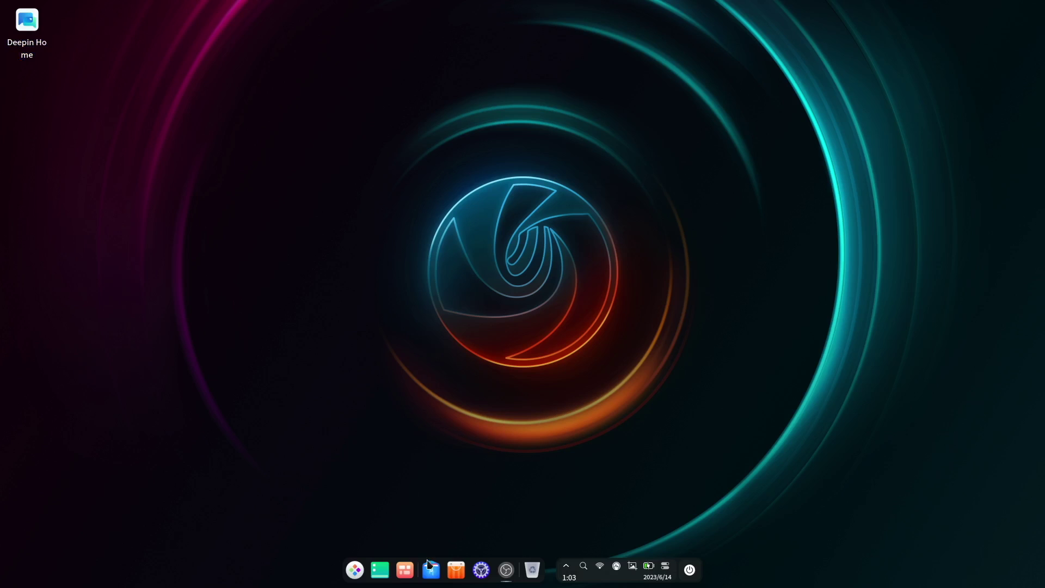
Step: Open the file manager's Computer view and Control Center, placing Control Center over the browser
click(431, 570)
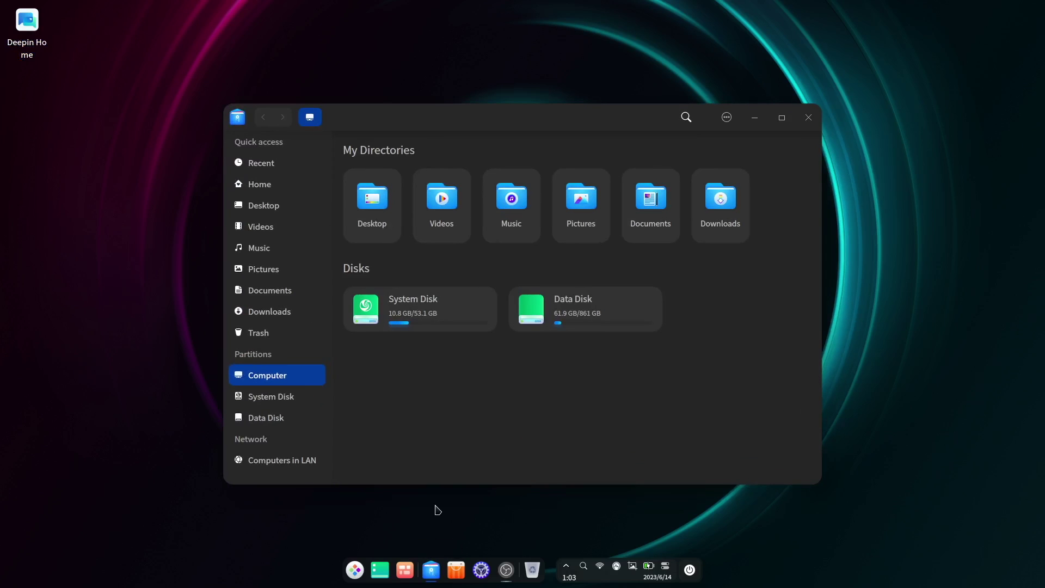
key(super)
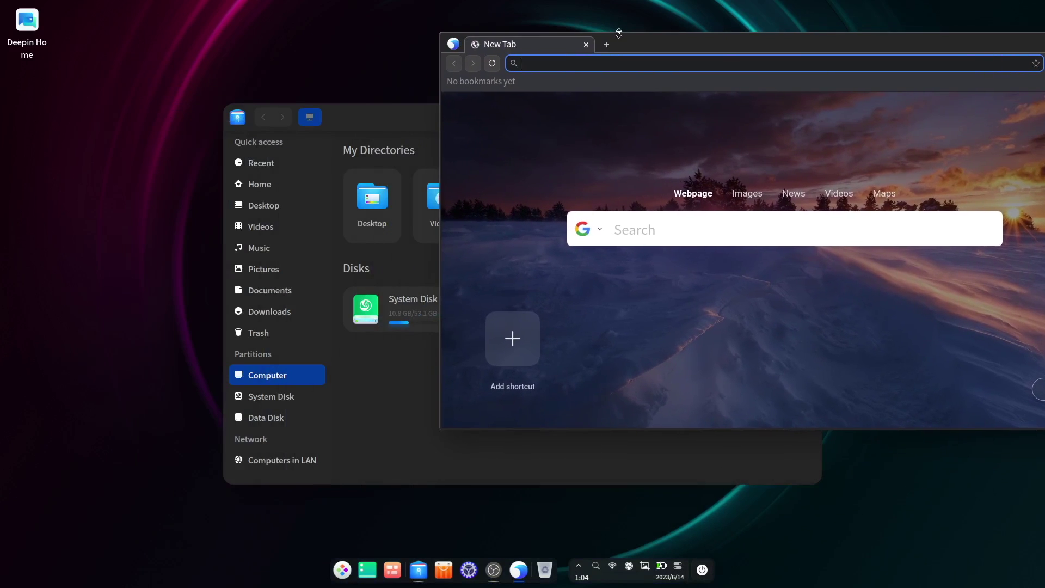
click(468, 575)
drag(391, 148, 600, 249)
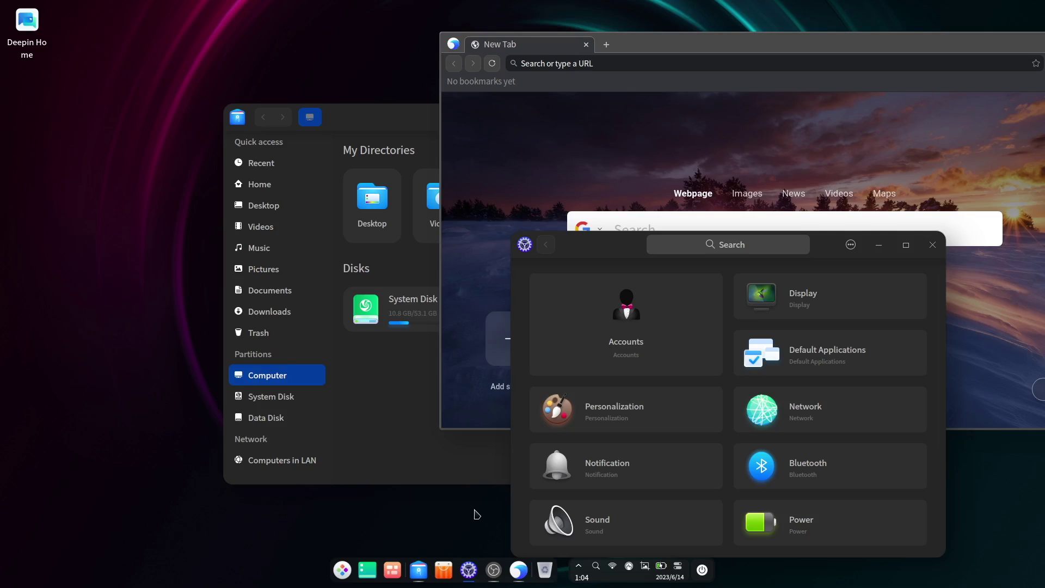
Step: Launch LibreOffice Impress from a Launcher search for 'imp' and move it up-left
key(super)
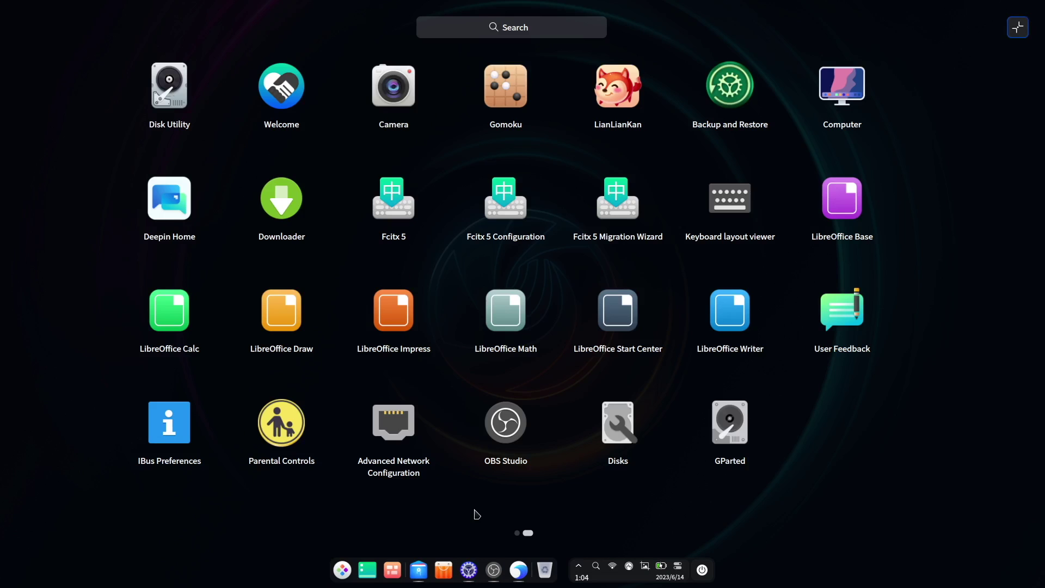
text(shee)
key(BackSpace)
key(BackSpace)
key(BackSpace)
text(imp)
key(Right)
key(Return)
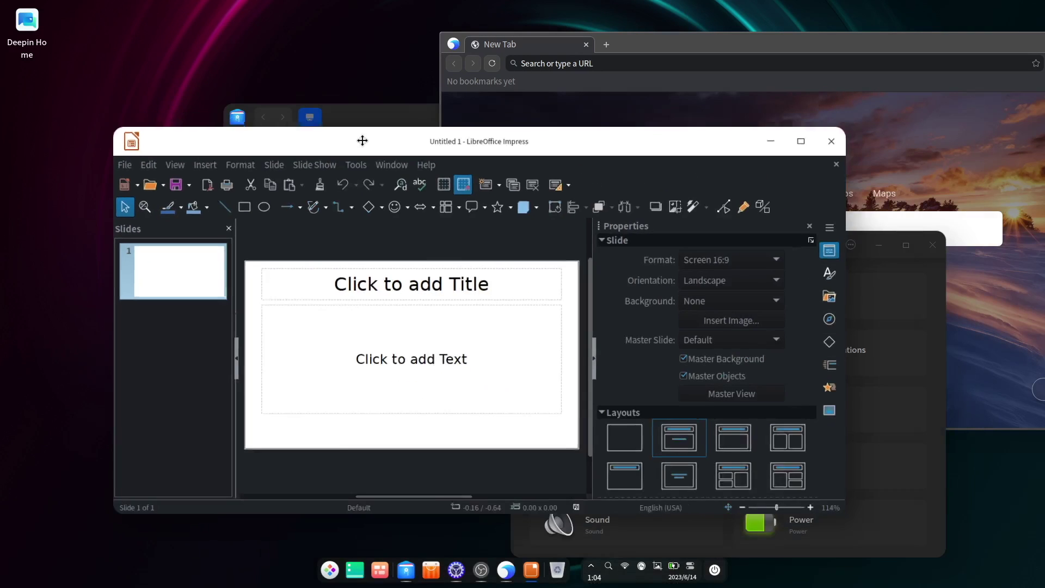
drag(362, 140, 240, 161)
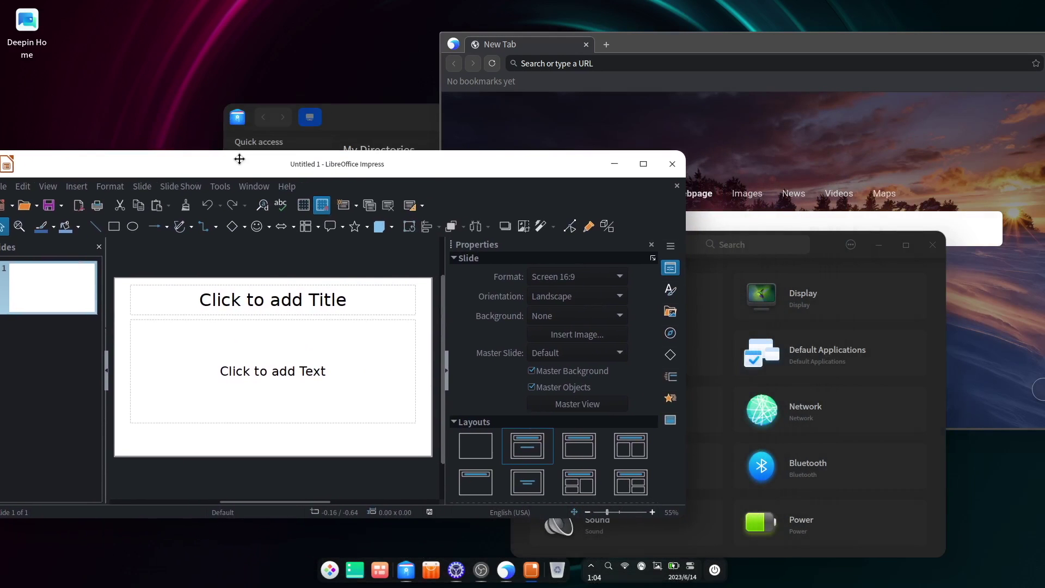
Step: Start GParted with the admin password and reposition its window
text(******)
key(Return)
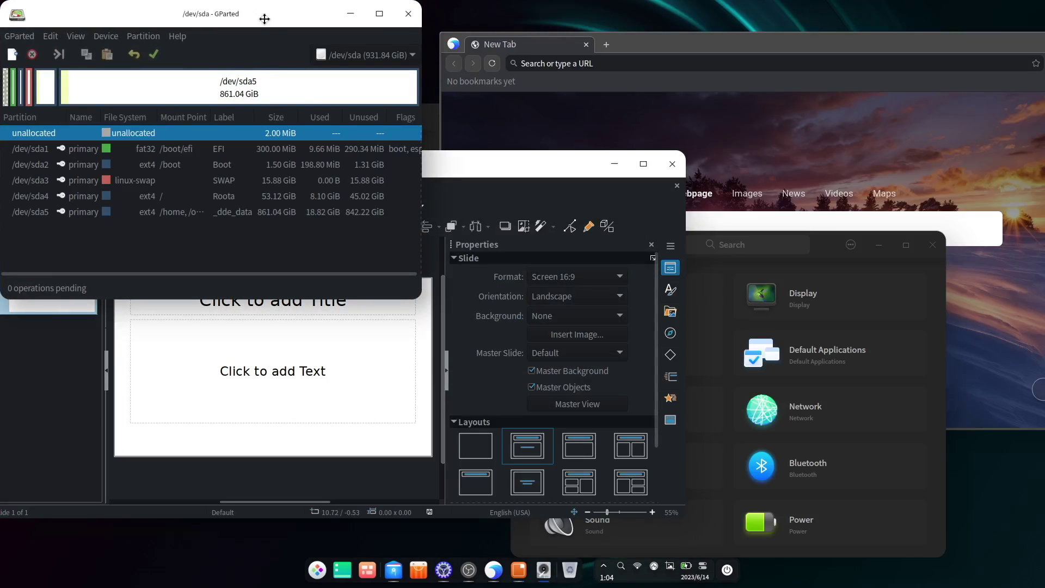
drag(261, 16, 435, 199)
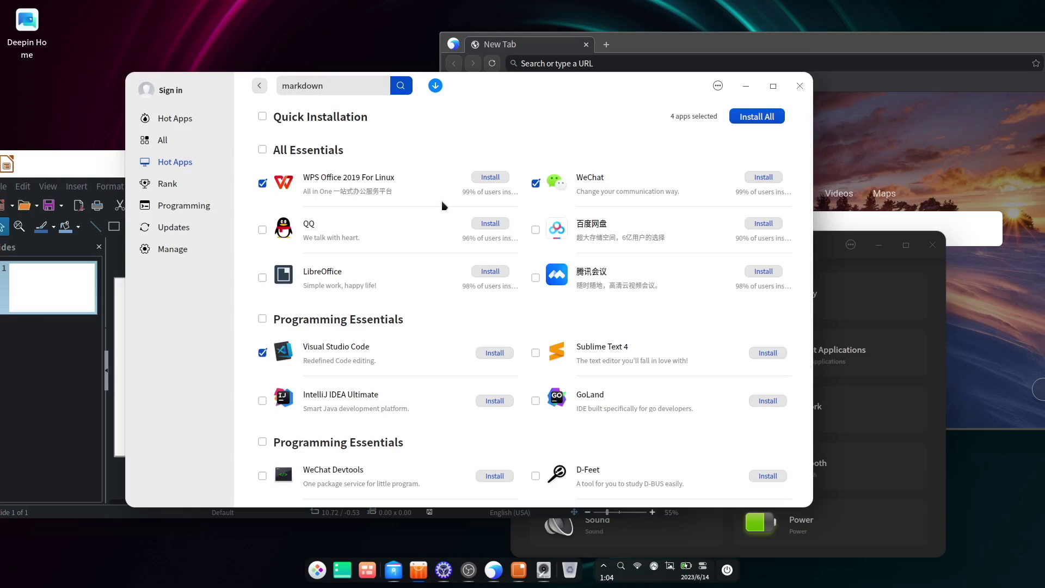
Step: Scroll the essential-apps list down to Video Essentials and back, then open a terminal
scroll(444, 206, down, 1)
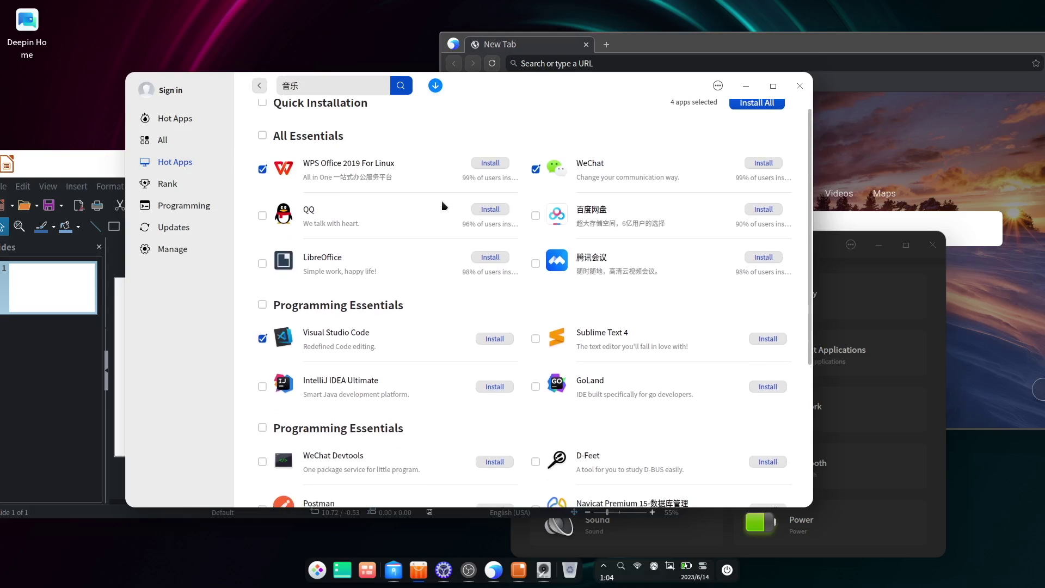
scroll(443, 206, down, 2)
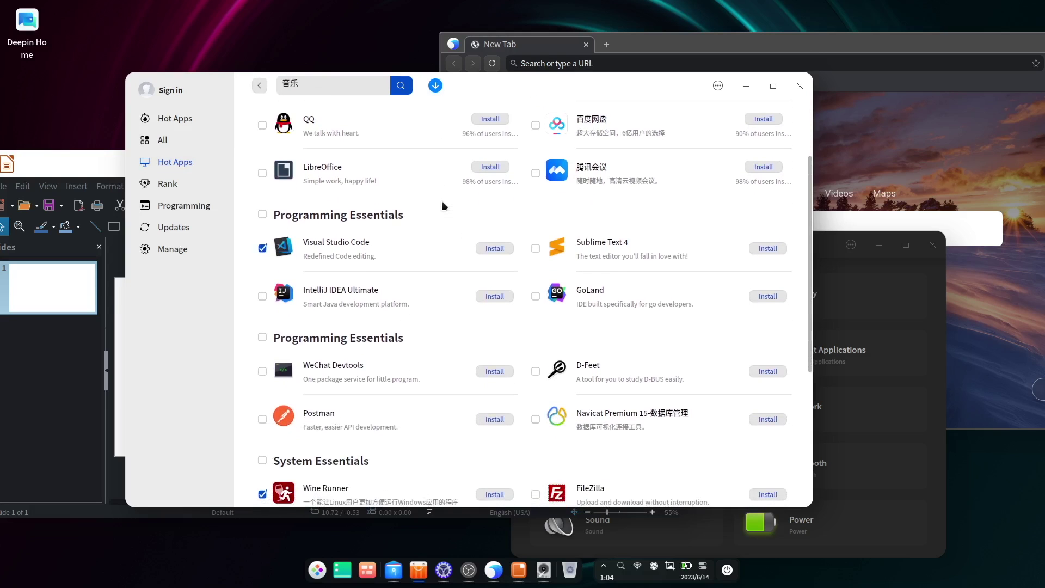
scroll(443, 205, down, 3)
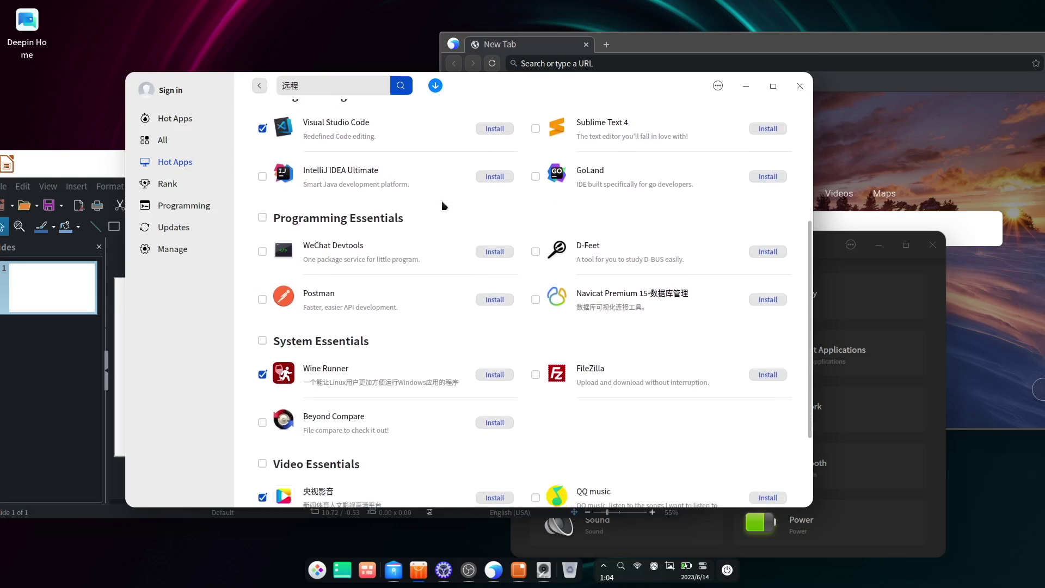
scroll(444, 205, down, 2)
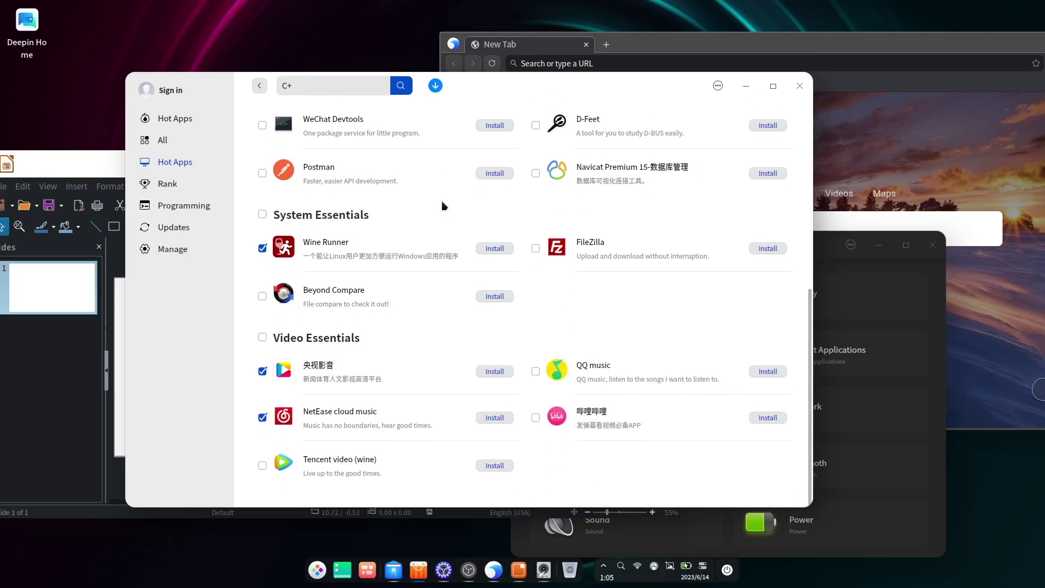
scroll(443, 206, up, 8)
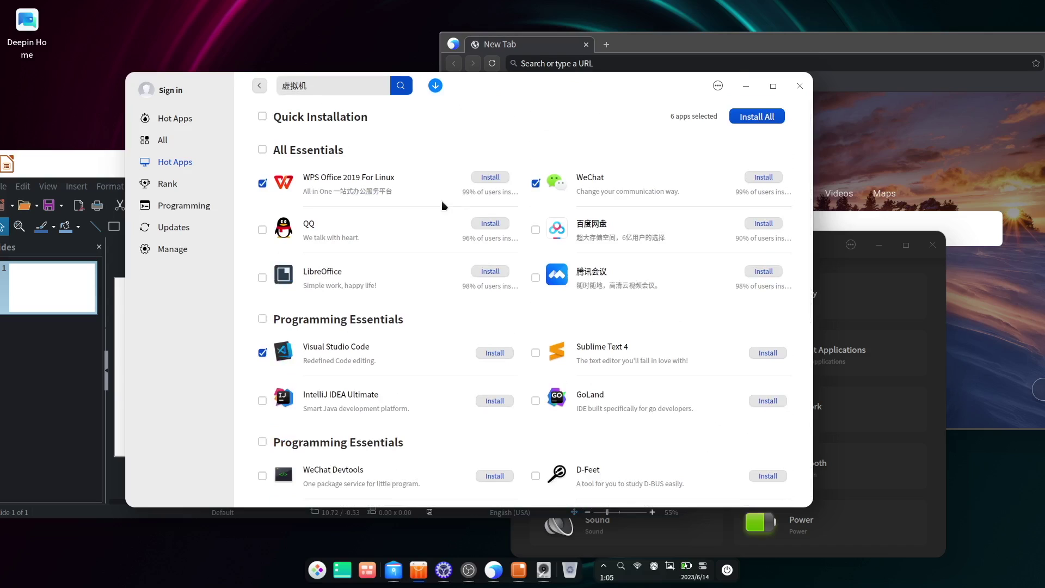
key(ctrl+alt+t)
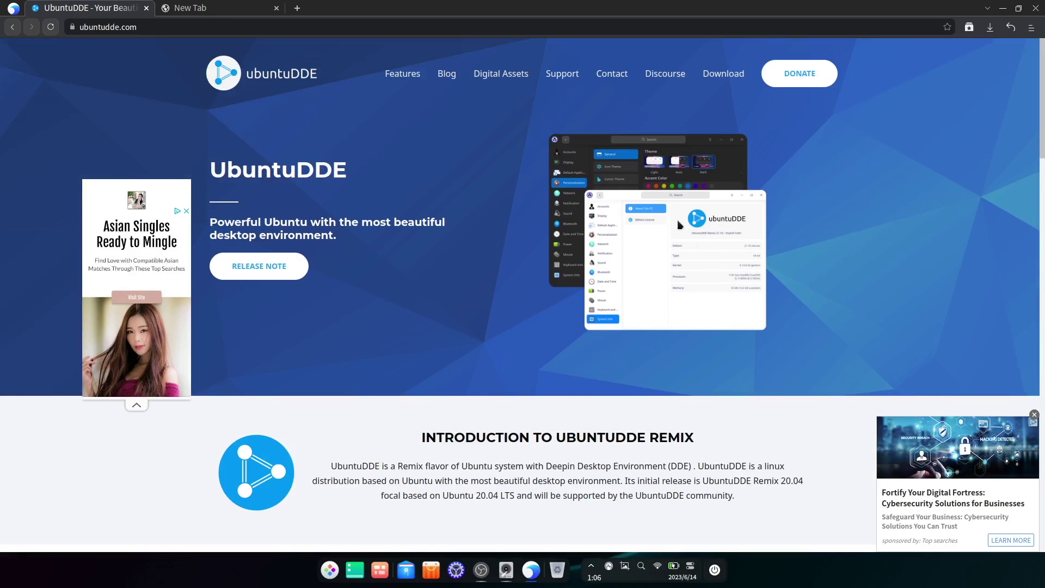
Step: Scroll through the ubuntudde.com homepage and back up
scroll(543, 276, down, 3)
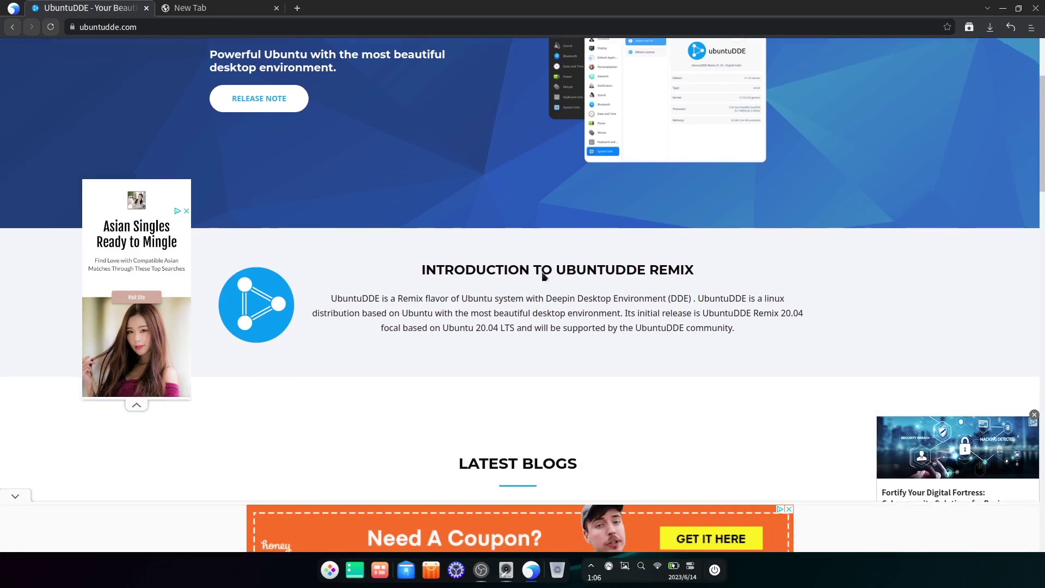
scroll(543, 276, down, 6)
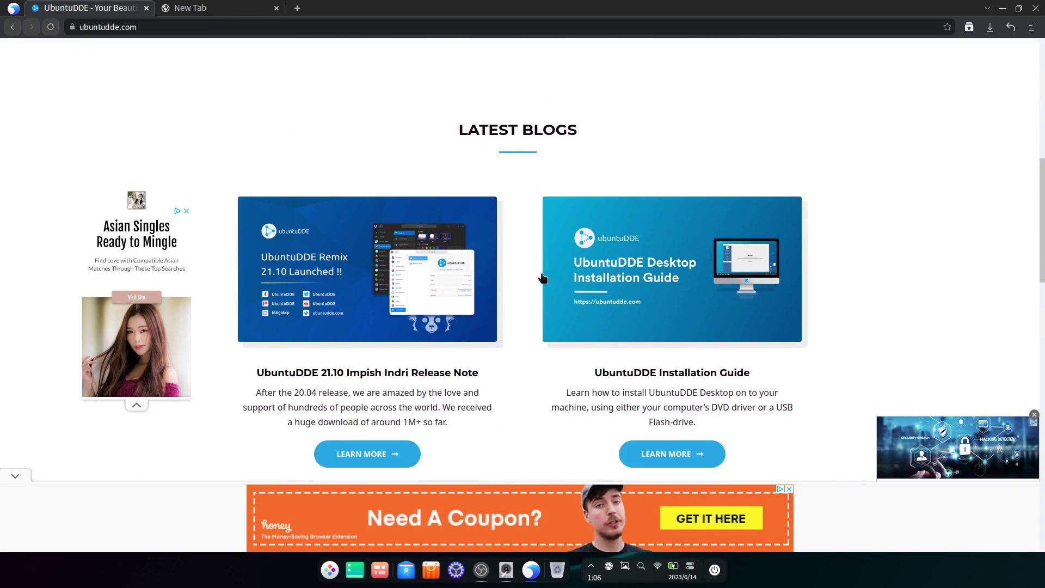
scroll(543, 276, down, 8)
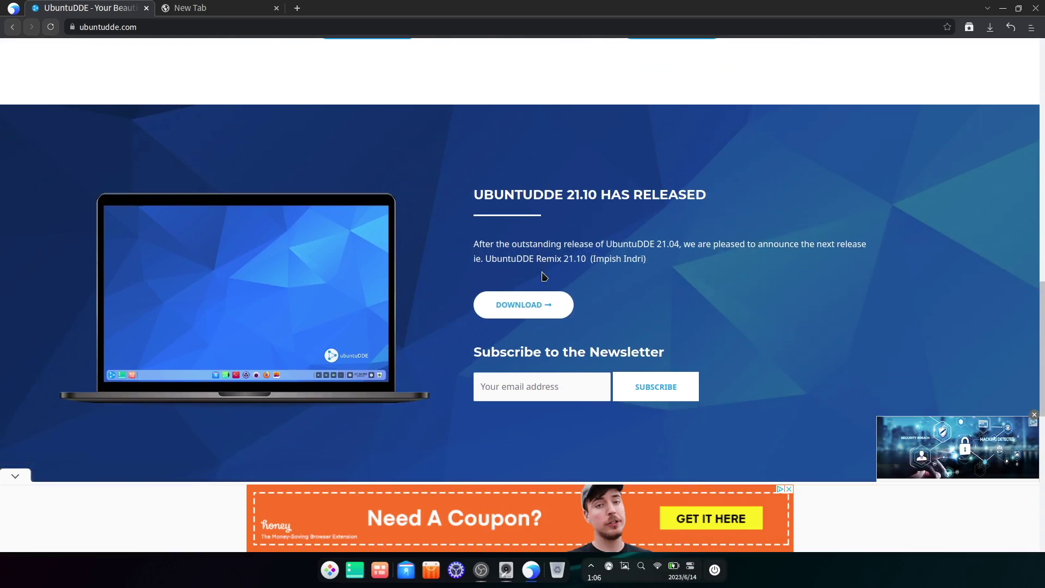
scroll(543, 276, down, 3)
scroll(542, 276, down, 3)
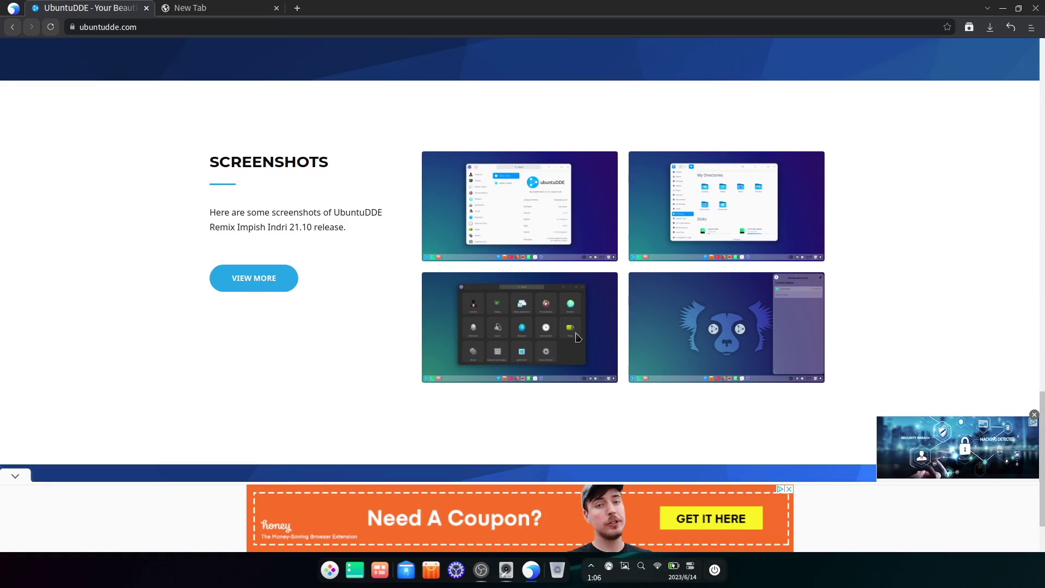
scroll(569, 338, down, 3)
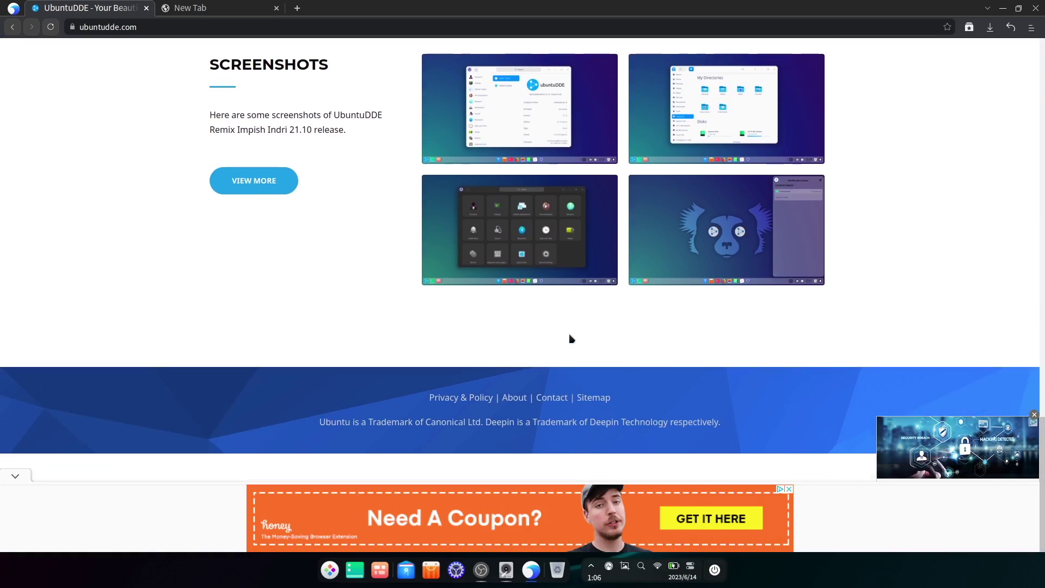
scroll(569, 338, up, 15)
scroll(569, 334, up, 3)
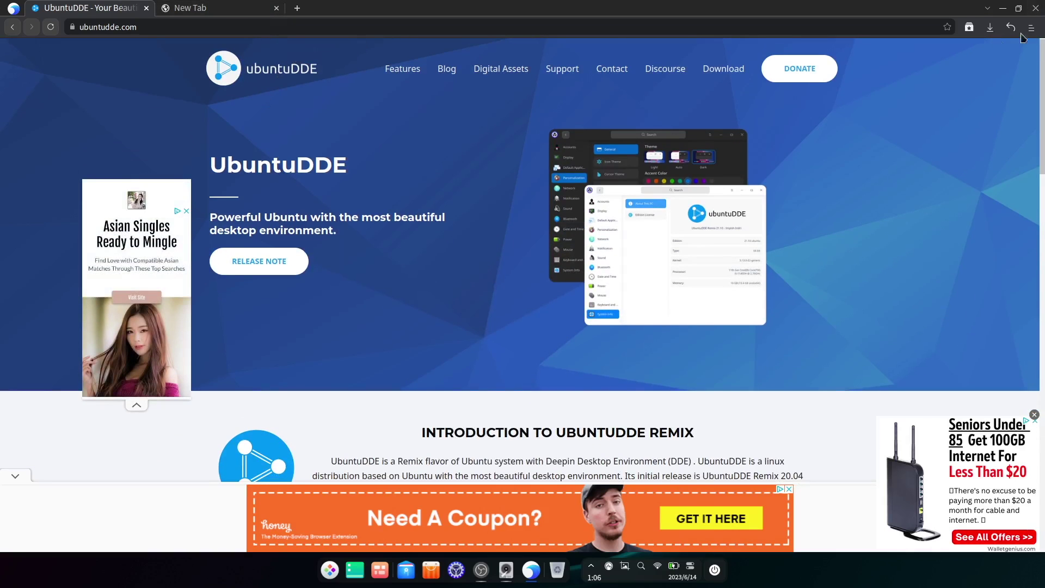
Step: Go to the Download page, dismiss the ad and scroll to the 22.04 and 20.04.1 mirrors
click(722, 73)
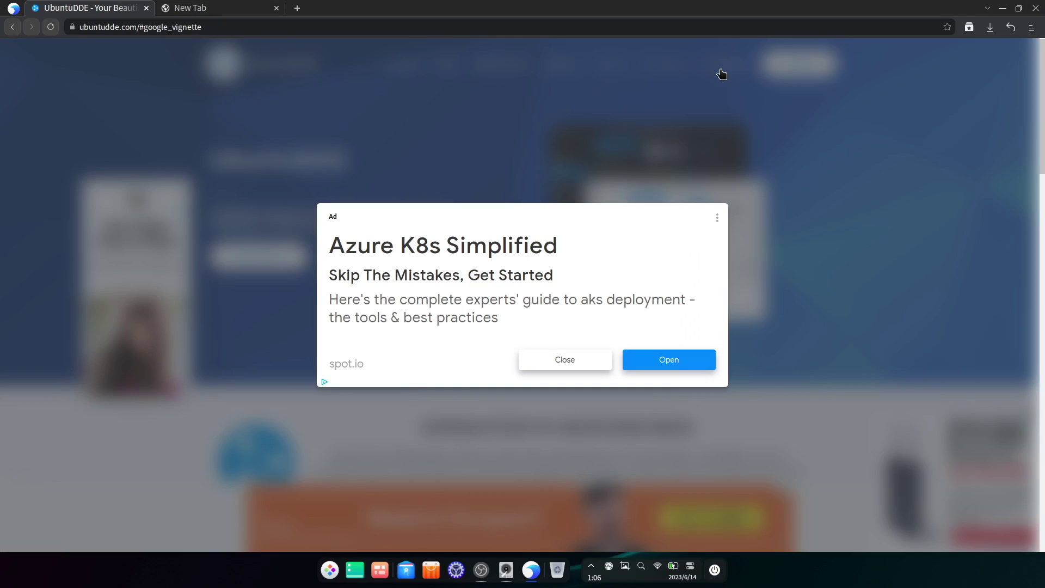
click(595, 357)
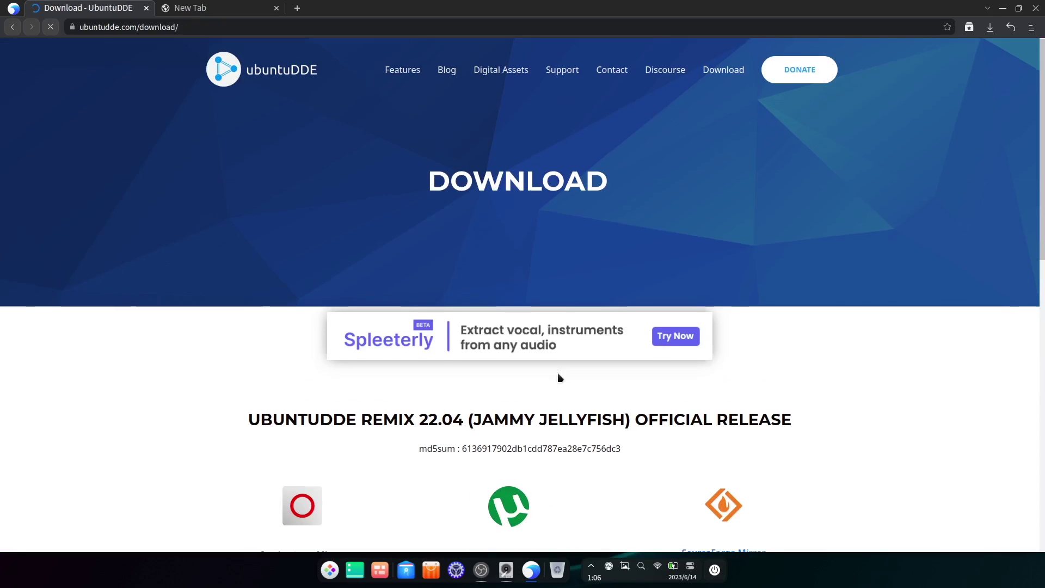
scroll(563, 376, down, 2)
scroll(559, 377, down, 4)
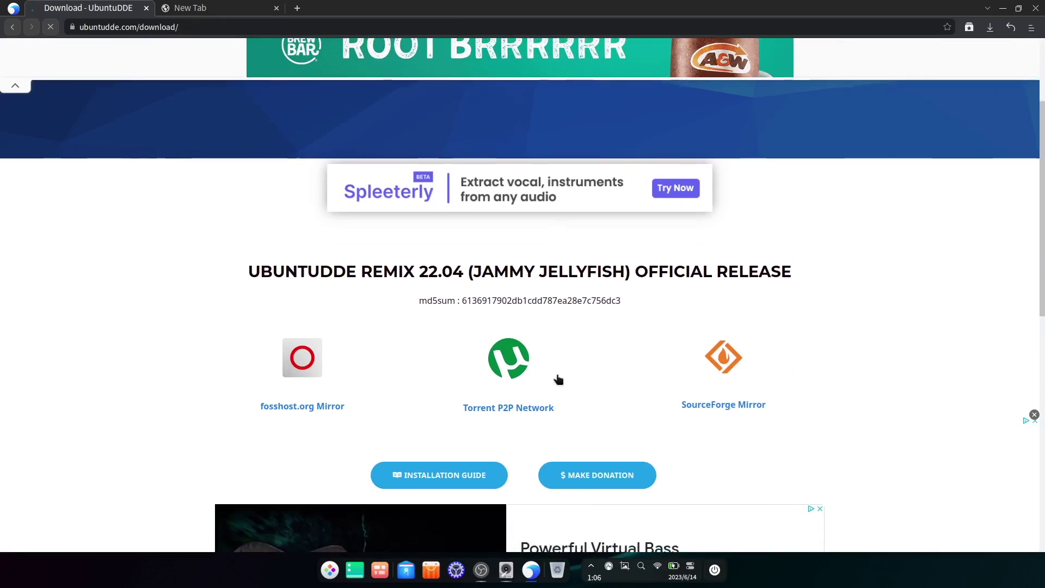
scroll(559, 377, down, 3)
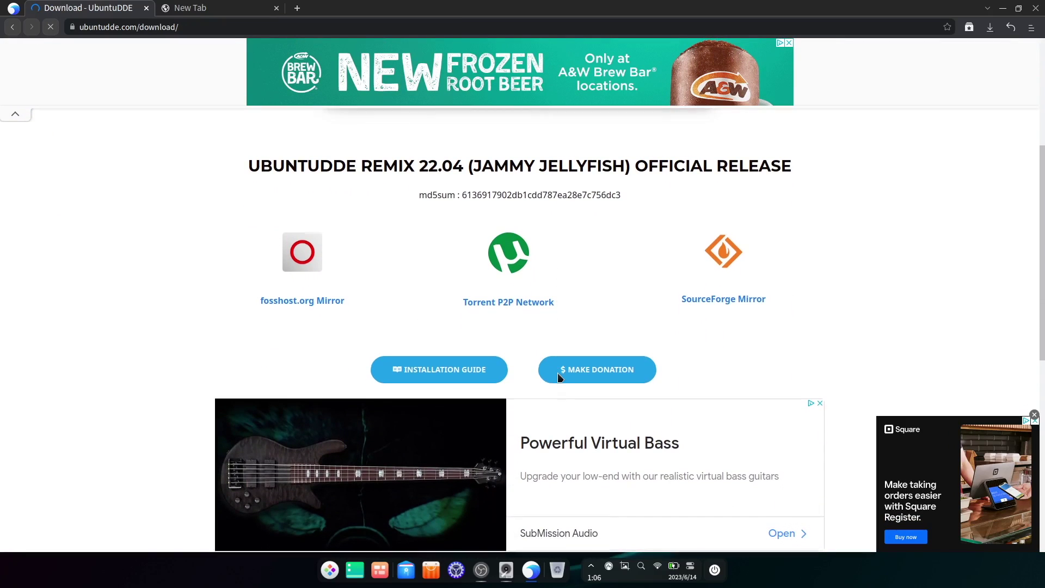
scroll(559, 377, down, 1)
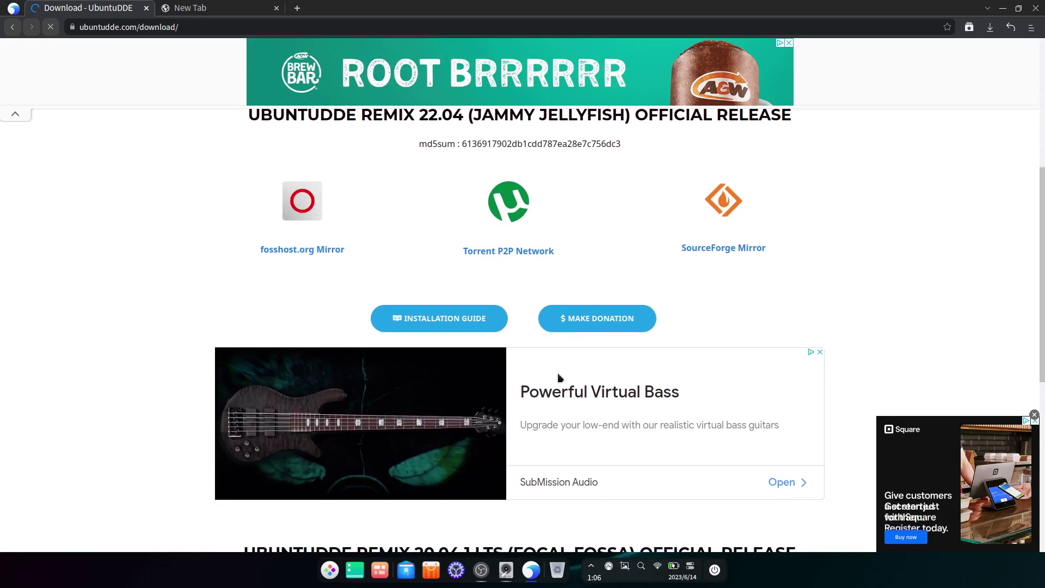
scroll(559, 377, down, 1)
scroll(558, 377, down, 4)
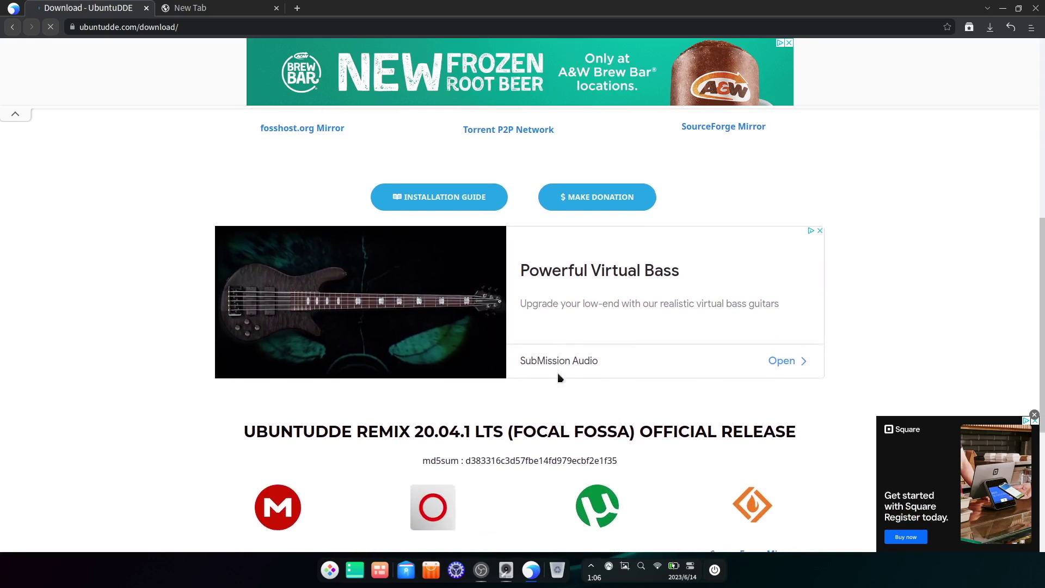
Step: Close Deepin Browser with Alt+F4, leaving the bare desktop and dock
key(alt+F4)
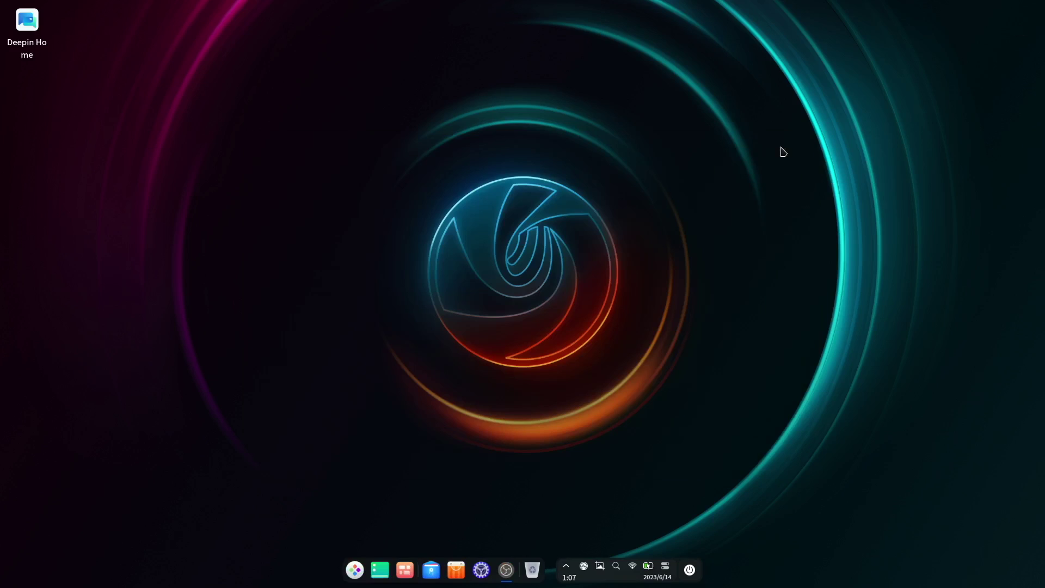